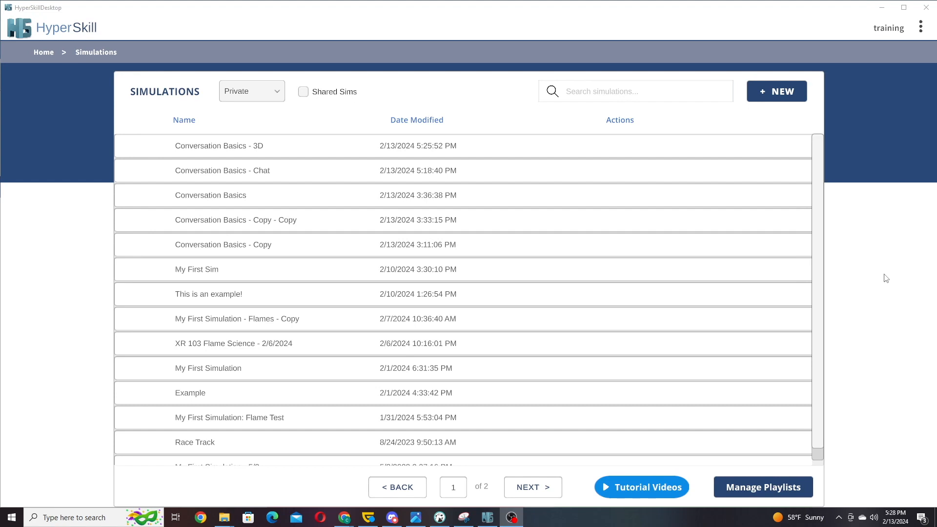
# Duplicate the Conversation Basics - Chat simulation.
pyautogui.click(319, 147)
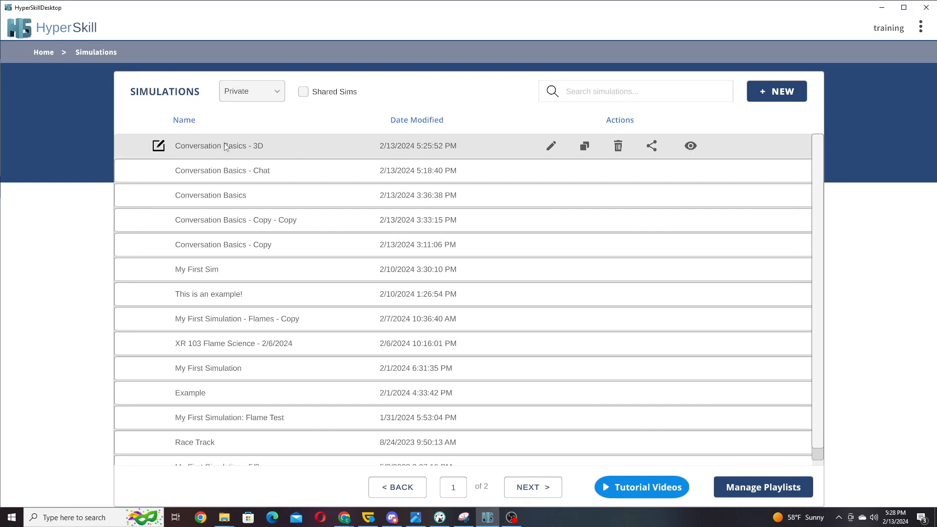
pyautogui.click(302, 176)
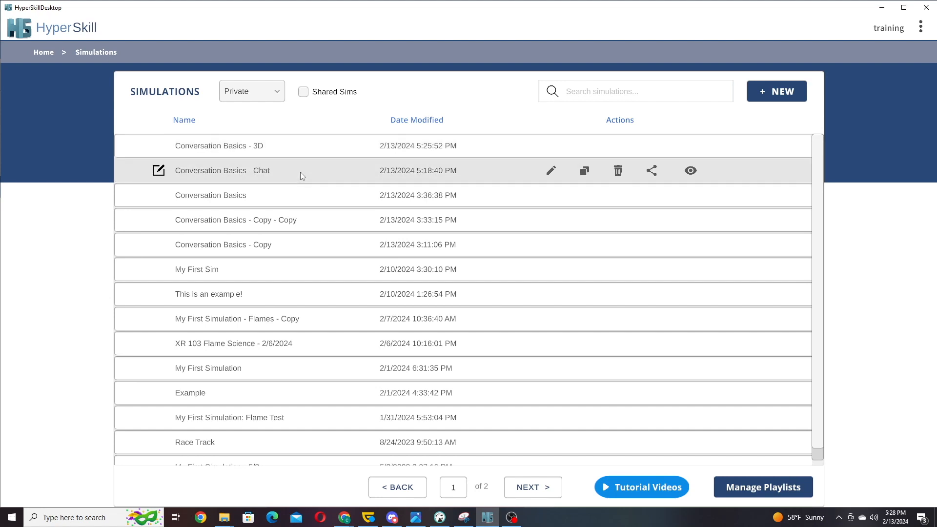
pyautogui.click(585, 171)
pyautogui.click(611, 342)
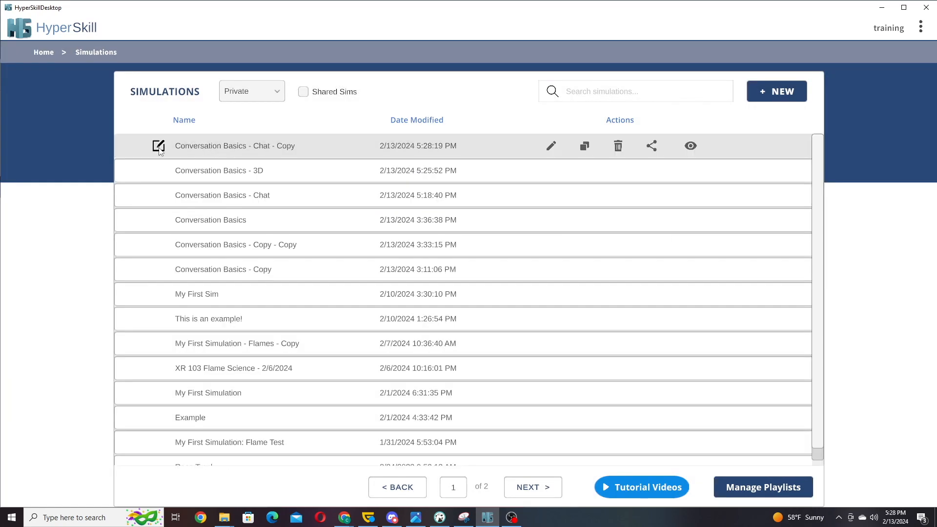
# Rename the copied simulation as "Conversation Basics - 2D".
pyautogui.click(158, 145)
pyautogui.tripleClick(565, 305)
pyautogui.click(564, 304)
pyautogui.press('BackSpace')
pyautogui.press('BackSpace')
pyautogui.press('BackSpace')
pyautogui.press('BackSpace')
pyautogui.press('BackSpace')
pyautogui.press('BackSpace')
pyautogui.press('BackSpace')
pyautogui.press('BackSpace')
pyautogui.press('BackSpace')
pyautogui.press('BackSpace')
pyautogui.press('BackSpace')
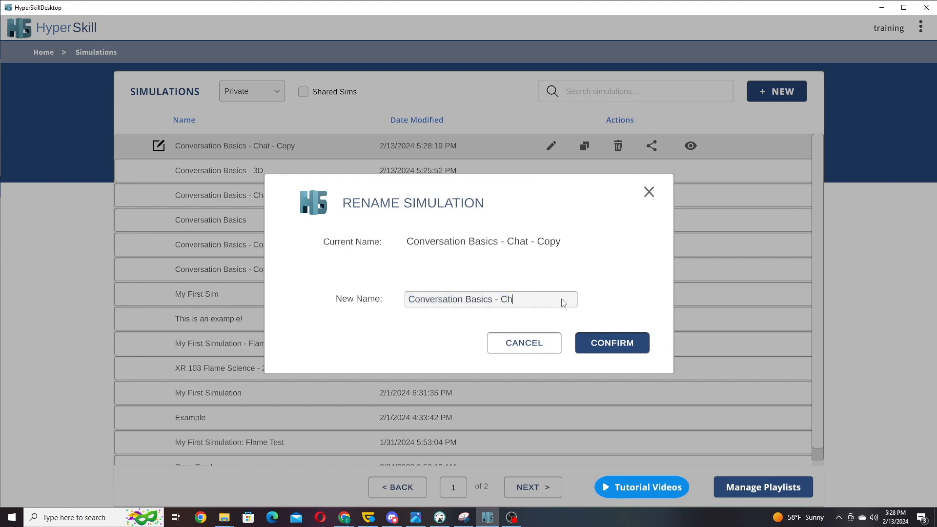
pyautogui.write('2D')
pyautogui.click(624, 352)
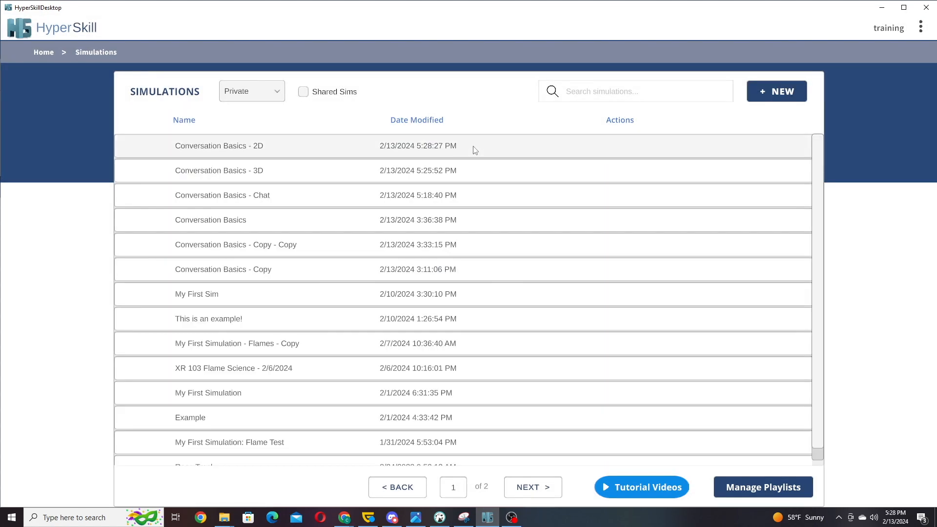
# Open the Conversation Basics - 2D simulation for editing.
pyautogui.moveTo(551, 148)
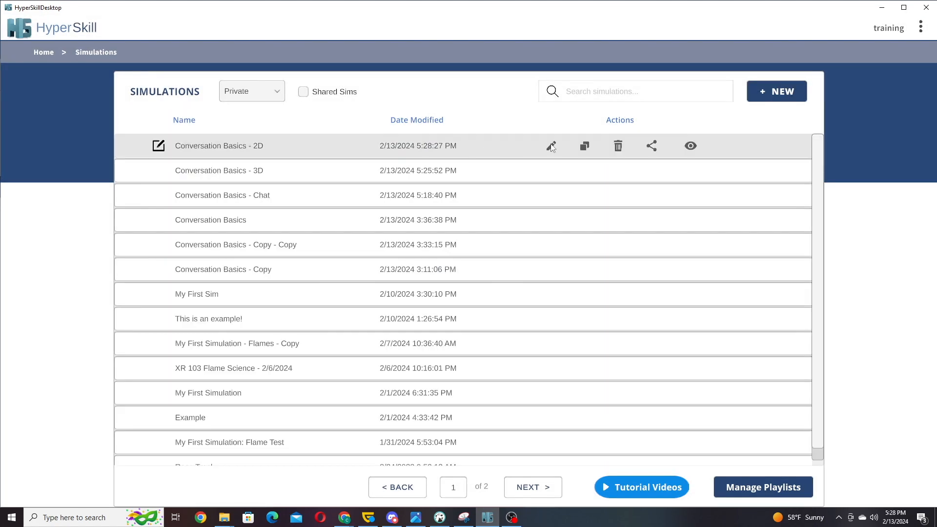
pyautogui.click(551, 147)
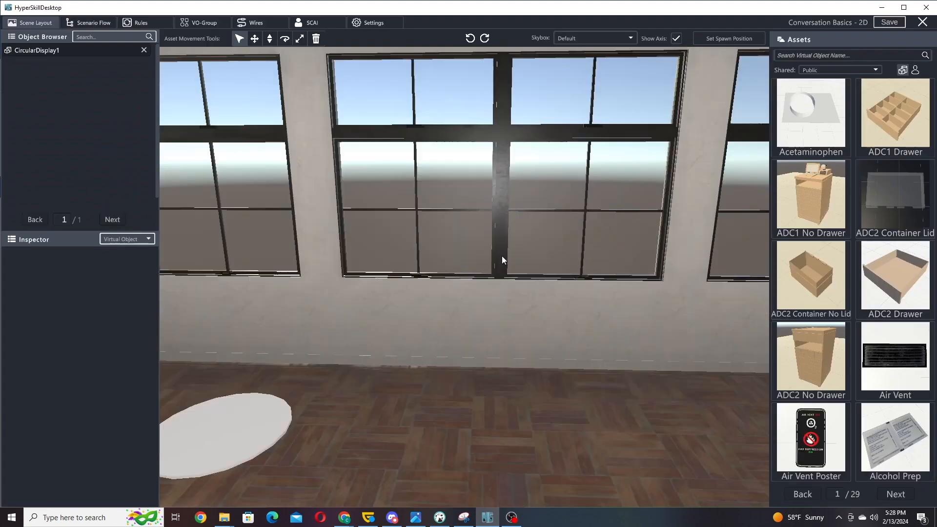
pyautogui.moveTo(502, 255); pyautogui.dragTo(376, 301, button='right')
pyautogui.press('a')
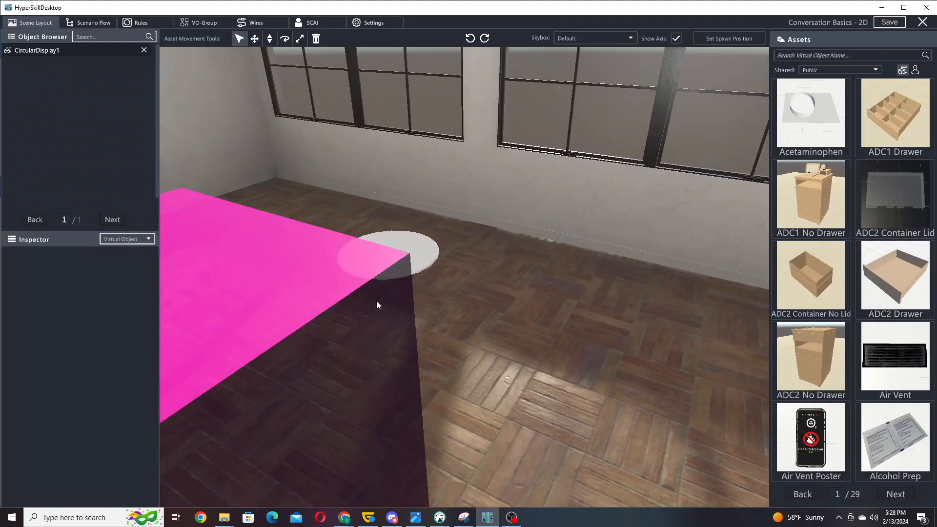
pyautogui.press('d')
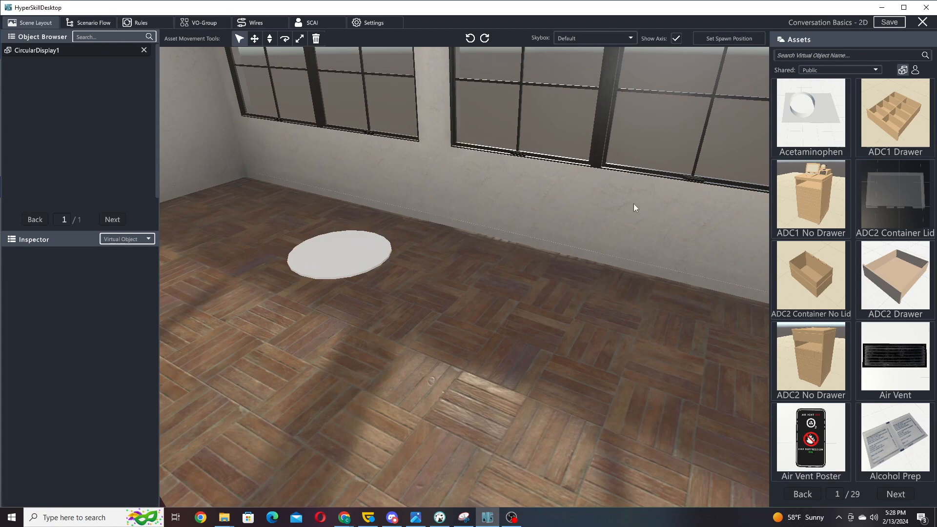
# Find the Corner Table asset, place it on the floor near the circular display, and set its Y rotation to 180.
pyautogui.click(850, 52)
pyautogui.write('Table')
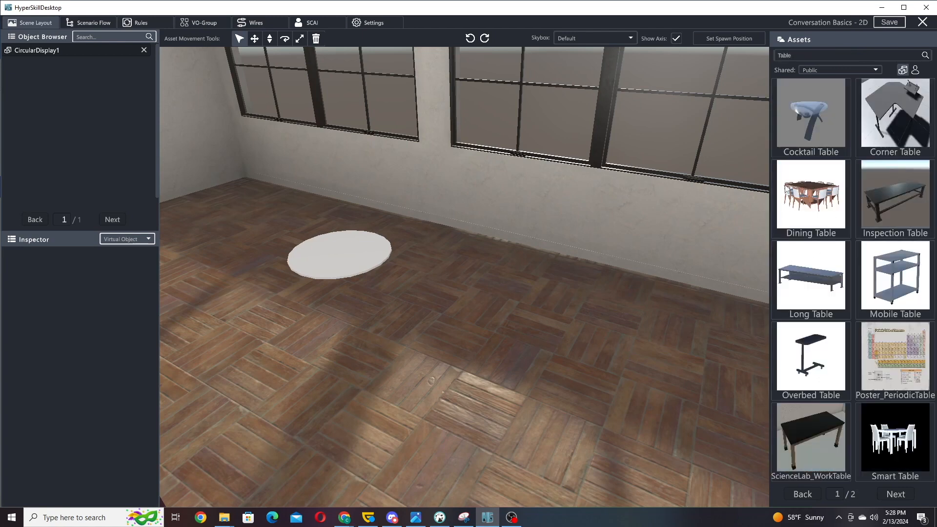
pyautogui.moveTo(901, 131); pyautogui.dragTo(522, 373)
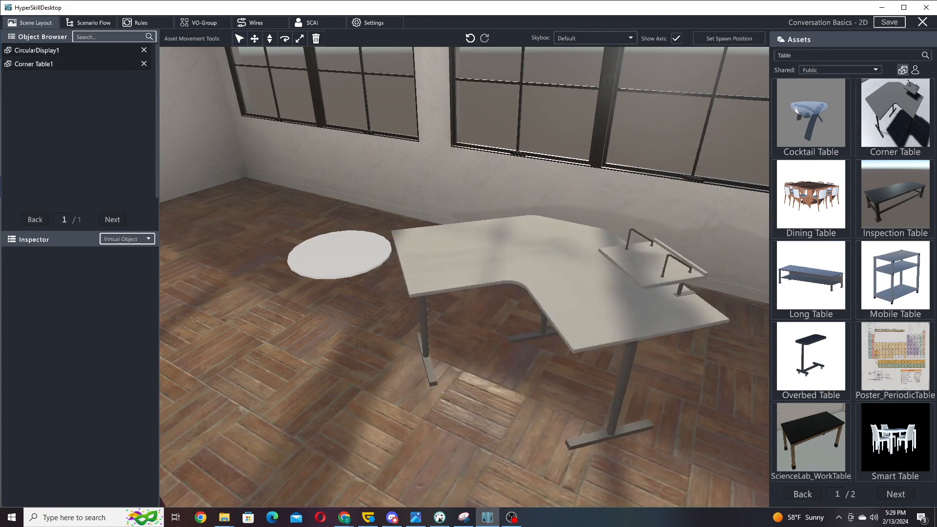
pyautogui.scroll(4, 522, 373)
pyautogui.scroll(-1, 522, 373)
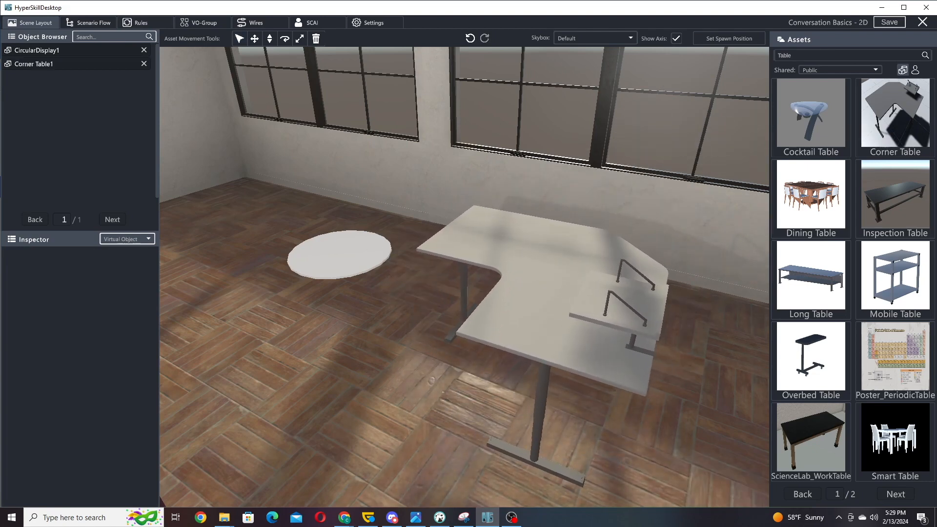
pyautogui.scroll(2, 522, 373)
pyautogui.click(522, 373)
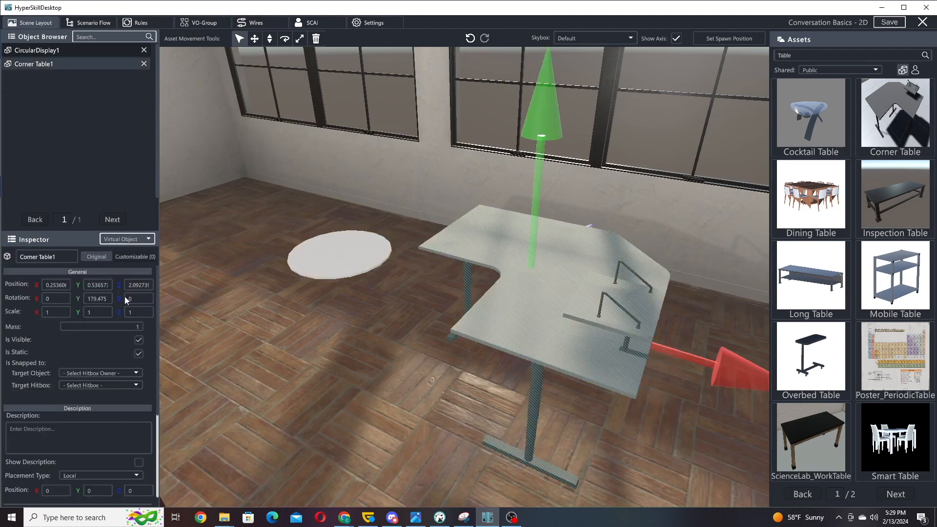
pyautogui.write('180')
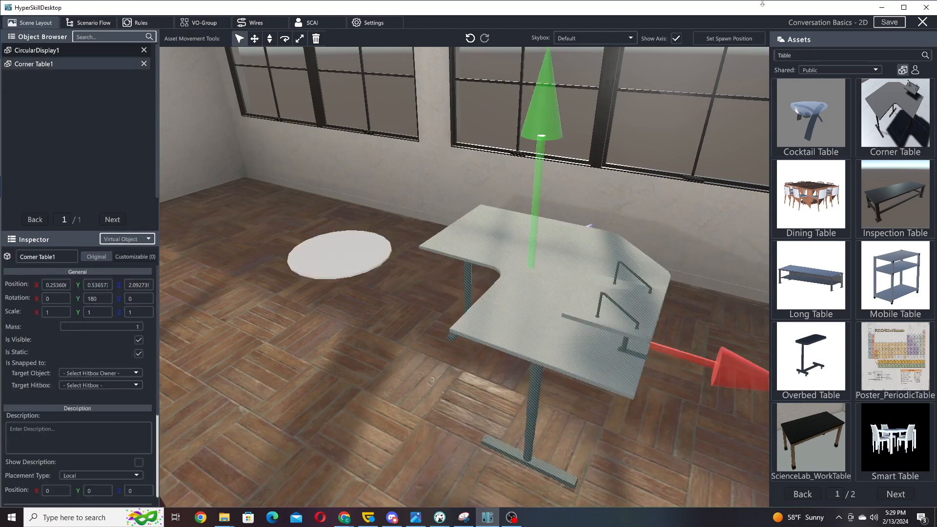
# Search the assets for "Moni" and place a Computer Desk Monitor at the corner table.
pyautogui.doubleClick(822, 51)
pyautogui.write('Moni')
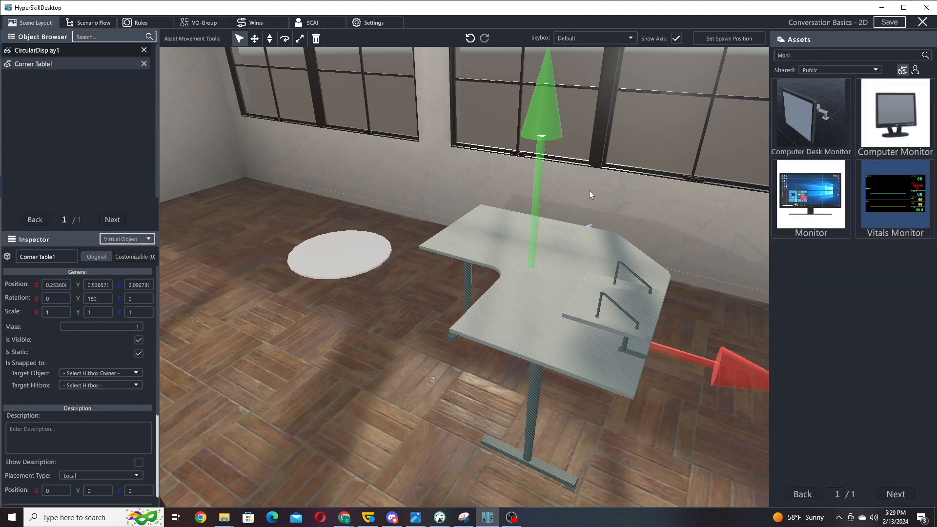
pyautogui.moveTo(512, 171); pyautogui.dragTo(586, 149, button='right')
pyautogui.moveTo(810, 118); pyautogui.dragTo(476, 256)
# Position the desk monitor over the table at about X 0.24, Y 1.05, Z 2.39 and set its Y rotation to 270.
pyautogui.click(269, 40)
pyautogui.moveTo(351, 137); pyautogui.dragTo(454, 157, button='right')
pyautogui.moveTo(454, 158)
pyautogui.mouseDown()
pyautogui.moveTo(453, 191)
pyautogui.moveTo(454, 157)
pyautogui.moveTo(449, 163)
pyautogui.mouseUp()
pyautogui.click(253, 40)
pyautogui.moveTo(328, 181); pyautogui.dragTo(344, 180)
pyautogui.moveTo(300, 98); pyautogui.dragTo(245, 225, button='right')
pyautogui.write('270')
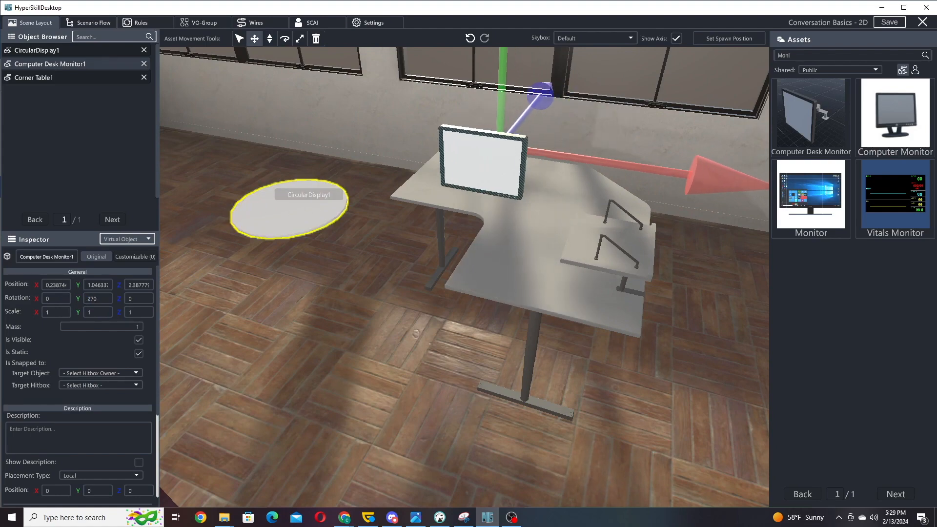
# Stand the circular display upright by setting its X rotation to 90.
pyautogui.moveTo(294, 203); pyautogui.dragTo(387, 220, button='right')
pyautogui.click(358, 210)
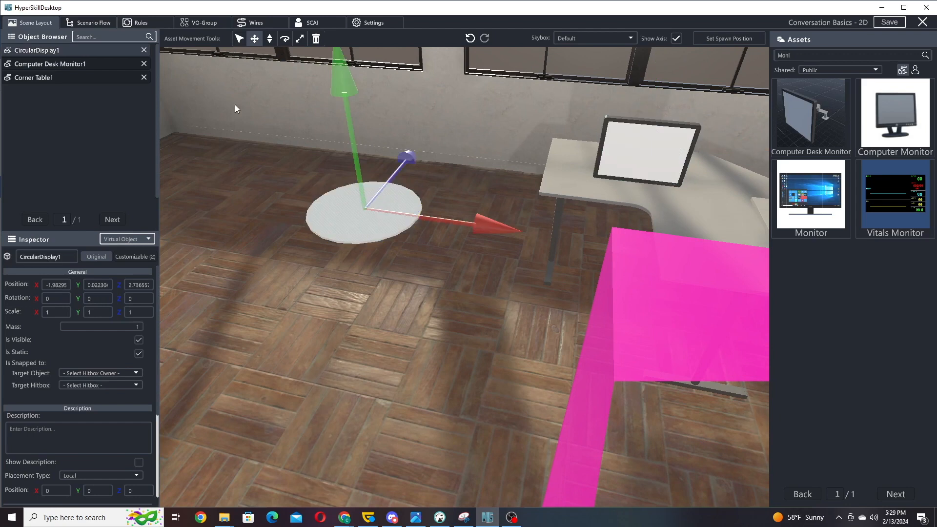
pyautogui.write('90')
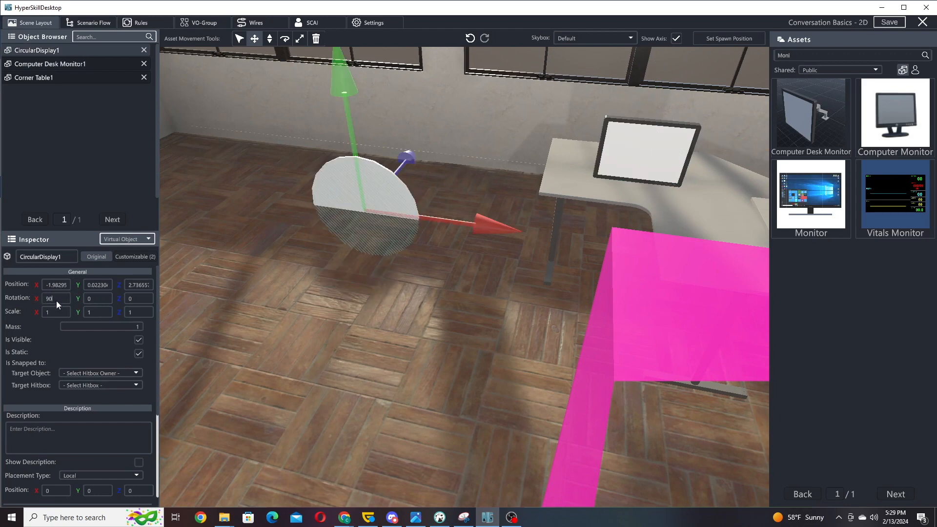
# Move the circular display in front of the desk monitor, at about X 0.13, Y 0.79, Z 1.95.
pyautogui.click(269, 39)
pyautogui.moveTo(374, 206); pyautogui.dragTo(638, 245)
pyautogui.click(253, 39)
pyautogui.click(270, 39)
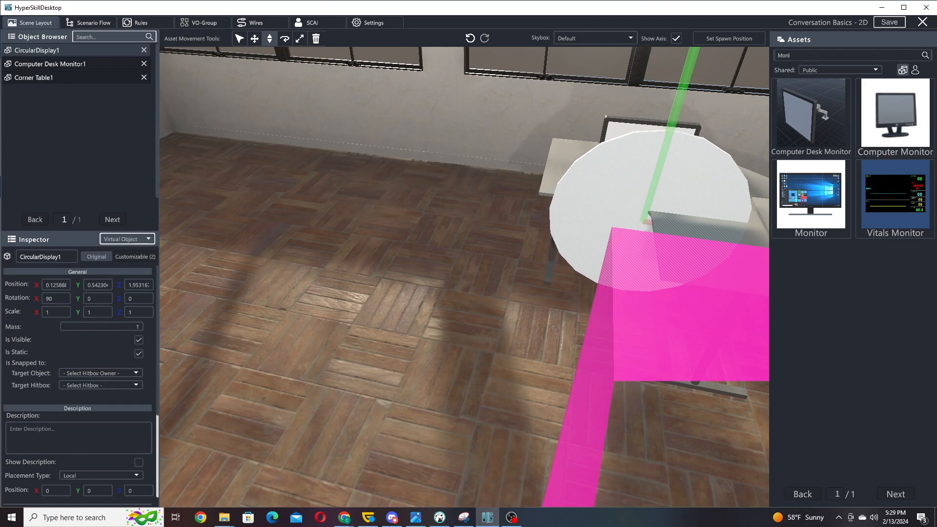
pyautogui.moveTo(644, 223); pyautogui.dragTo(647, 214)
# Set the circular display's X, Y and Z scale to 0.2.
pyautogui.write('0.2')
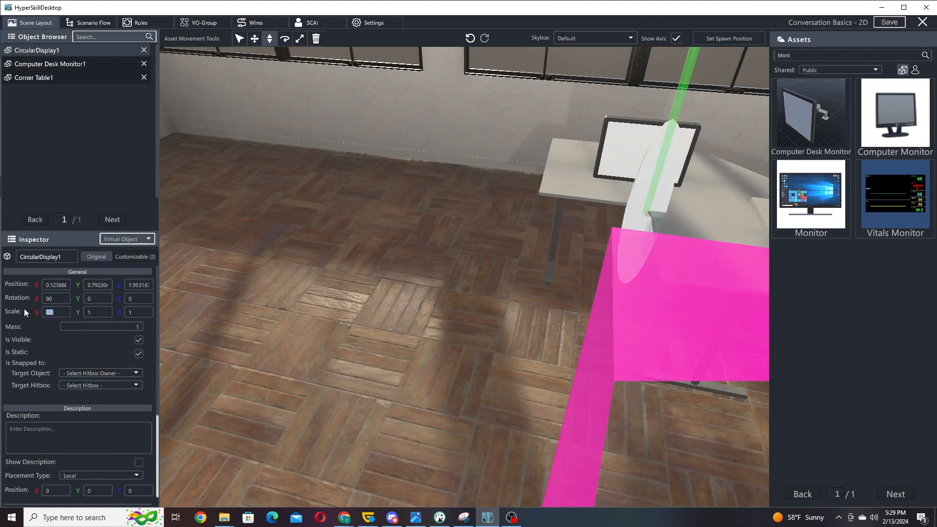
pyautogui.click(89, 311)
pyautogui.write('0.2')
pyautogui.click(132, 312)
pyautogui.write('0.2')
# Raise the circular display and move it up to the monitor's screen, at about Y 1.07, Z 2.05.
pyautogui.moveTo(273, 271); pyautogui.dragTo(362, 247, button='right')
pyautogui.press('w')
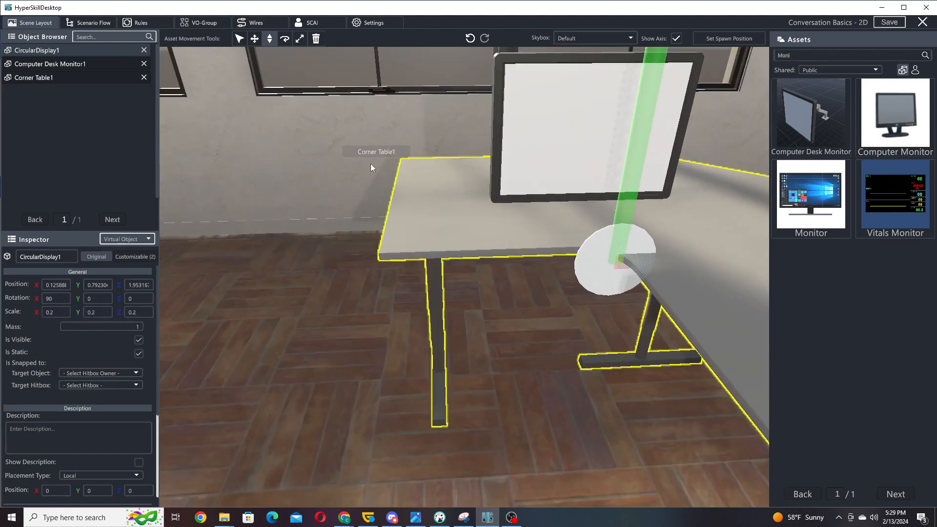
pyautogui.scroll(5, 369, 163)
pyautogui.moveTo(416, 187); pyautogui.dragTo(659, 186, button='right')
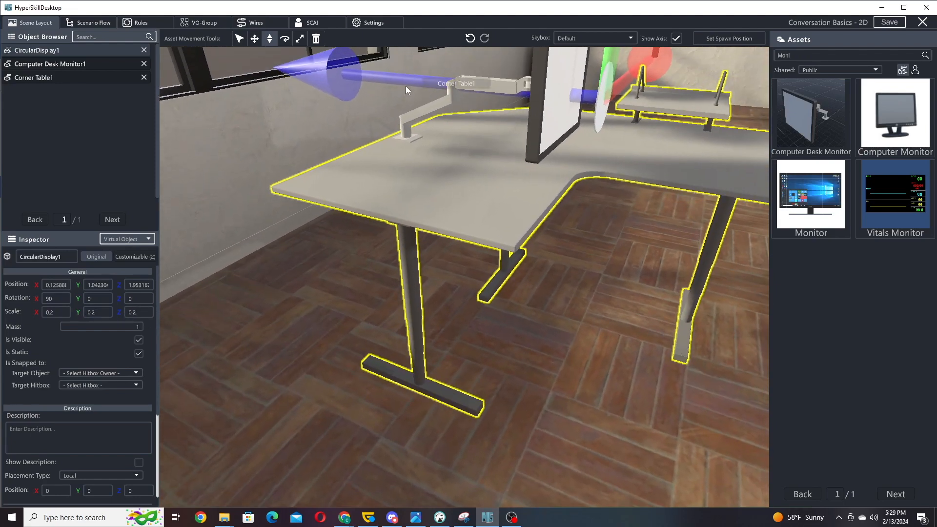
pyautogui.click(250, 43)
pyautogui.moveTo(309, 98); pyautogui.dragTo(281, 99)
pyautogui.moveTo(296, 67); pyautogui.dragTo(292, 68)
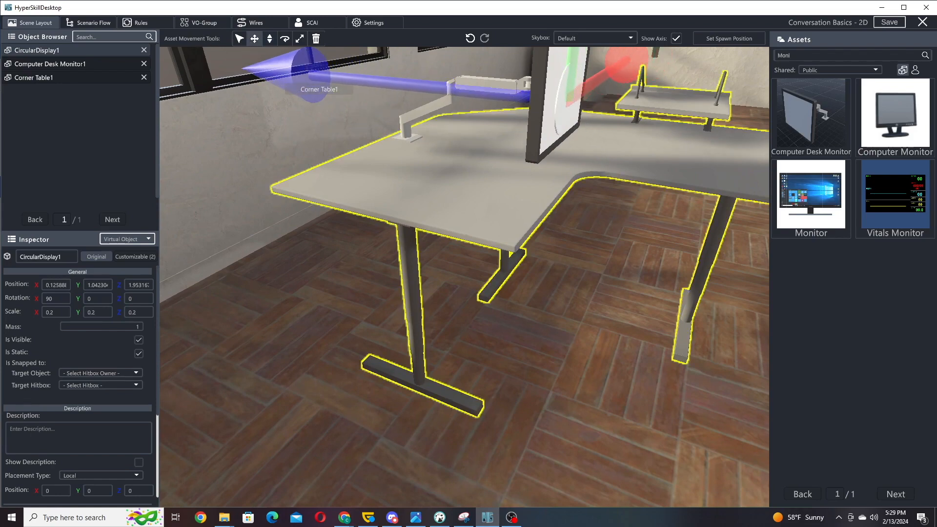
pyautogui.moveTo(453, 154); pyautogui.dragTo(231, 133, button='right')
pyautogui.click(269, 42)
pyautogui.moveTo(294, 74)
pyautogui.mouseDown()
pyautogui.moveTo(294, 51)
pyautogui.moveTo(294, 64)
pyautogui.mouseUp()
# Set the circular display's X position to 0.05 and its Z position to 2.
pyautogui.moveTo(453, 163); pyautogui.dragTo(413, 153, button='right')
pyautogui.press('a')
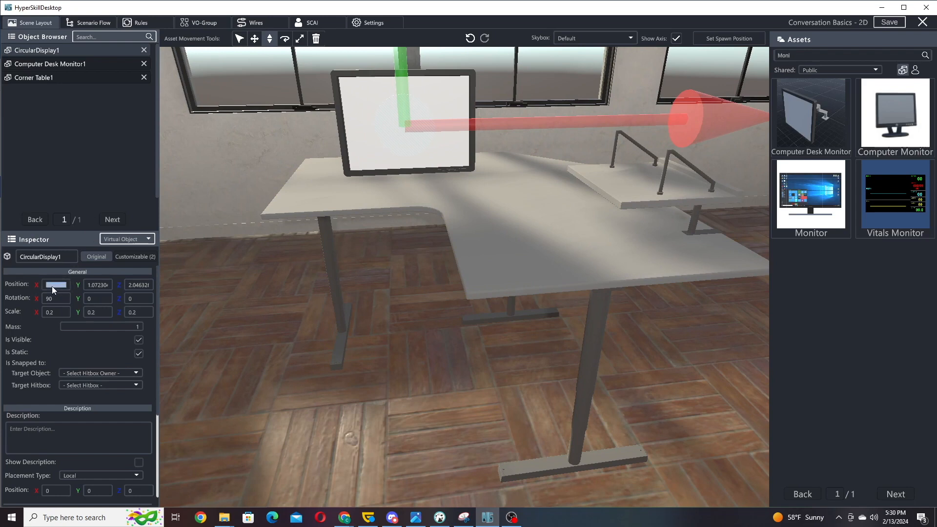
pyautogui.press('Delete')
pyautogui.press('Delete')
pyautogui.press('Delete')
pyautogui.press('Delete')
pyautogui.press('Delete')
pyautogui.write('5')
pyautogui.click(134, 283)
pyautogui.write('2')
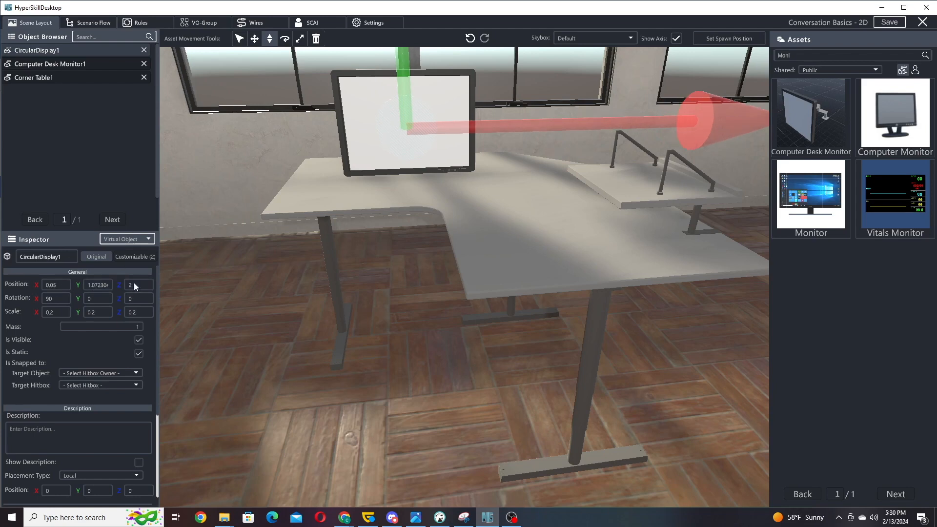
# Create a custom attribute named "Display" on the circular display.
pyautogui.click(131, 257)
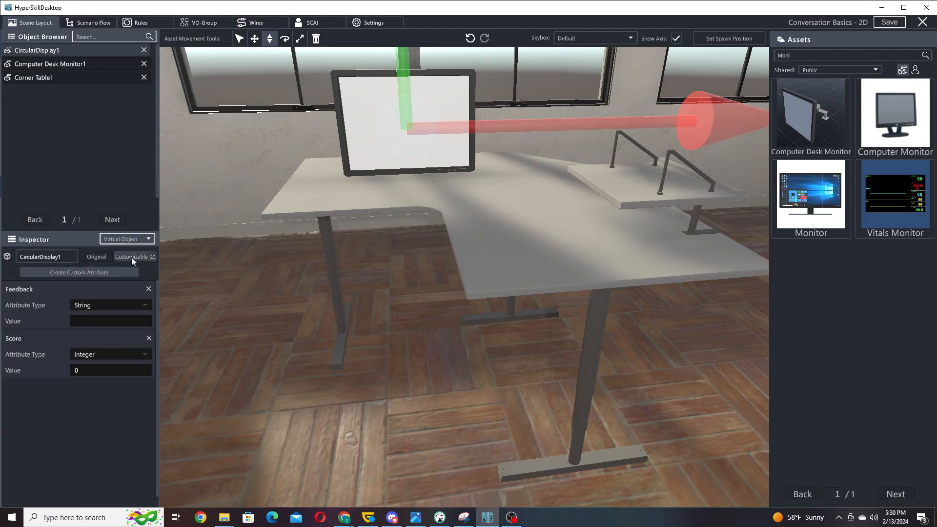
pyautogui.click(83, 271)
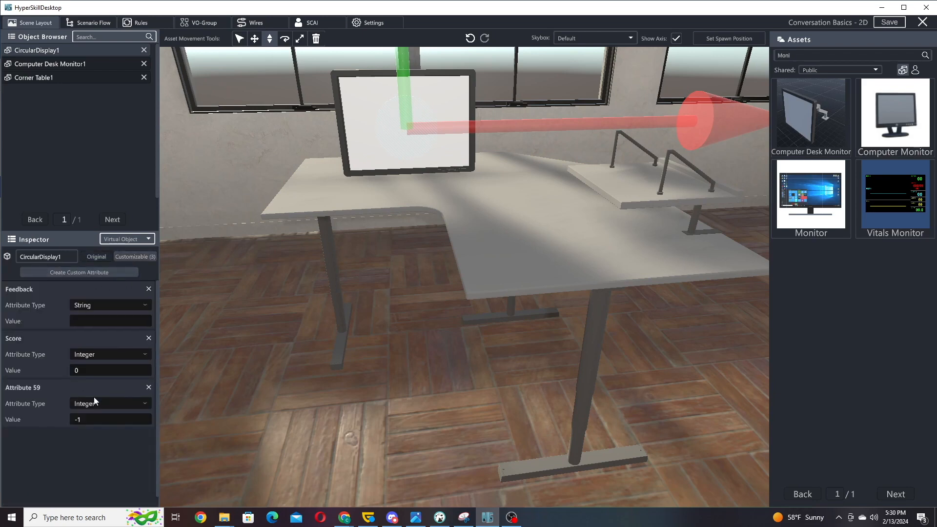
pyautogui.doubleClick(42, 386)
pyautogui.write('Display')
# Make the Display attribute a Monitor Display with Cylinder as display area and 4230. ExampleFemalePhoto.jpg as target image.
pyautogui.click(101, 403)
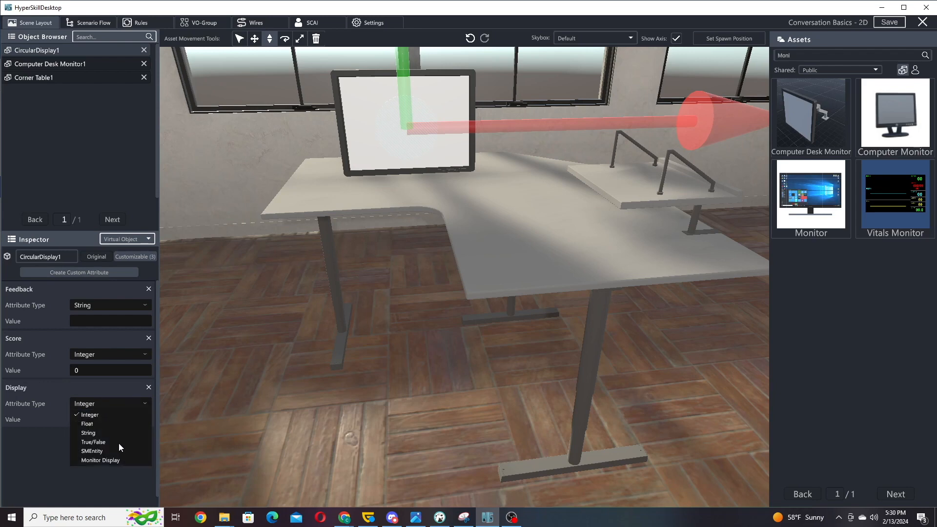
pyautogui.click(112, 461)
pyautogui.click(90, 418)
pyautogui.click(83, 440)
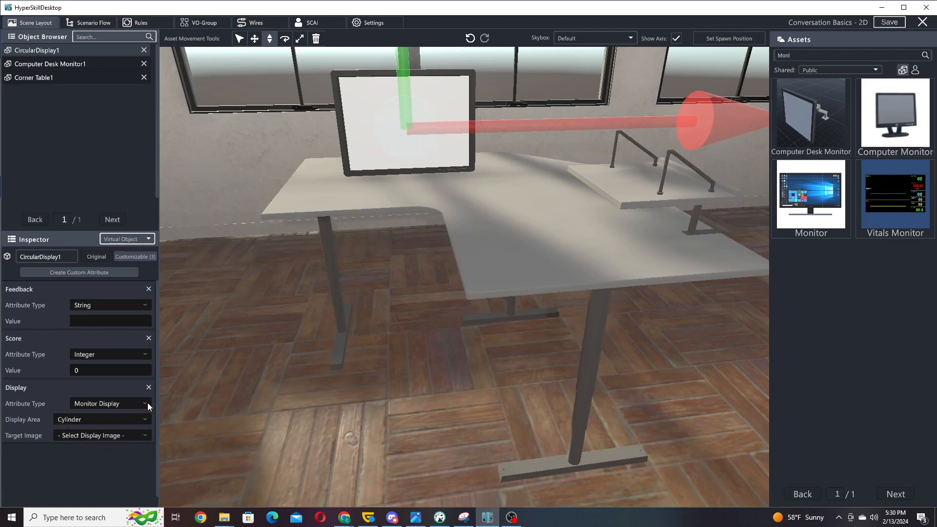
pyautogui.click(113, 436)
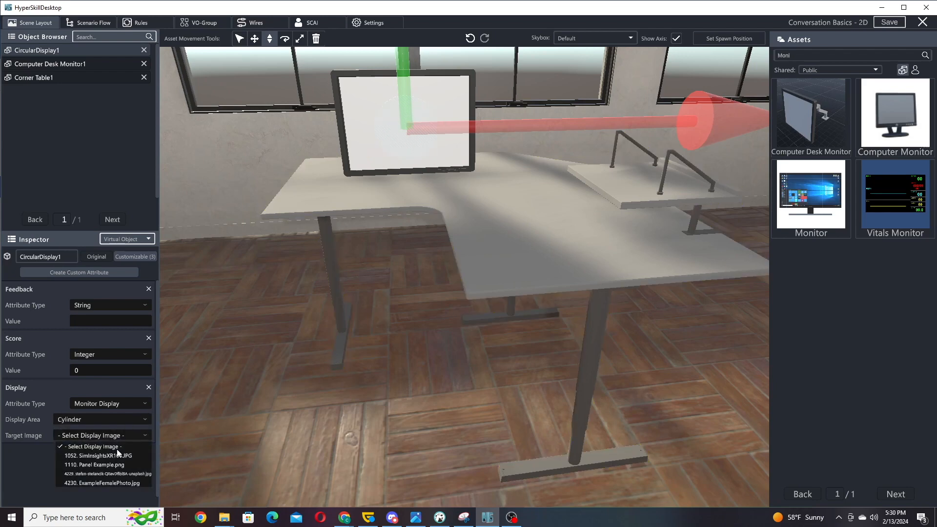
pyautogui.click(115, 481)
# Set the circular display's Z position to 2.04 so it sits against the monitor's screen.
pyautogui.moveTo(413, 368); pyautogui.dragTo(730, 218, button='right')
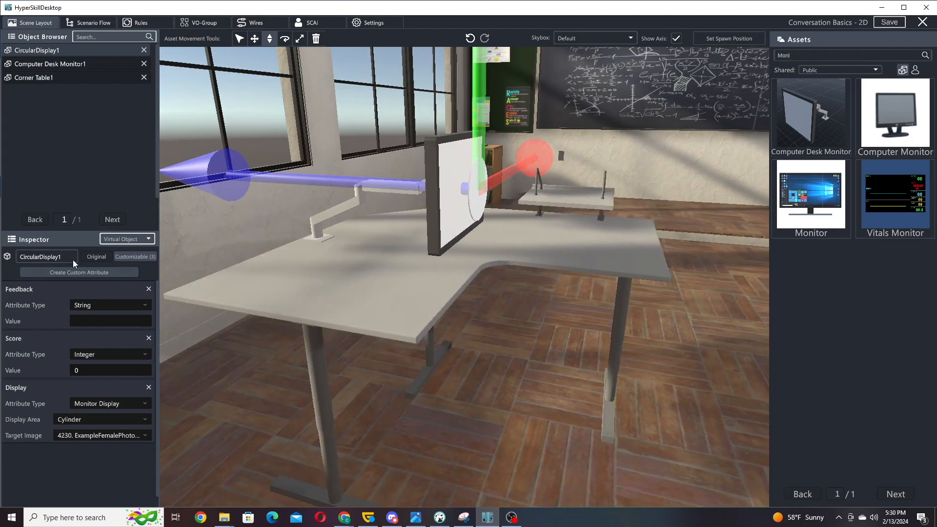
pyautogui.click(96, 257)
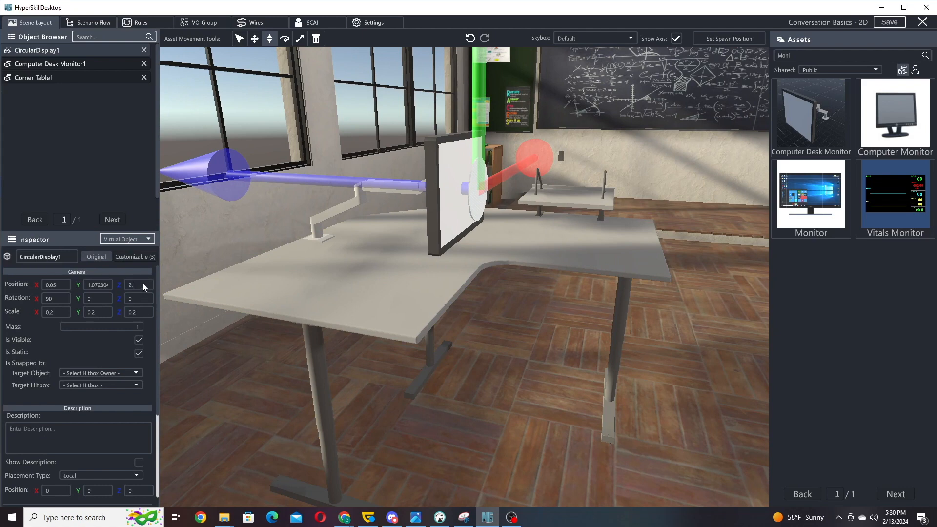
pyautogui.write('.1')
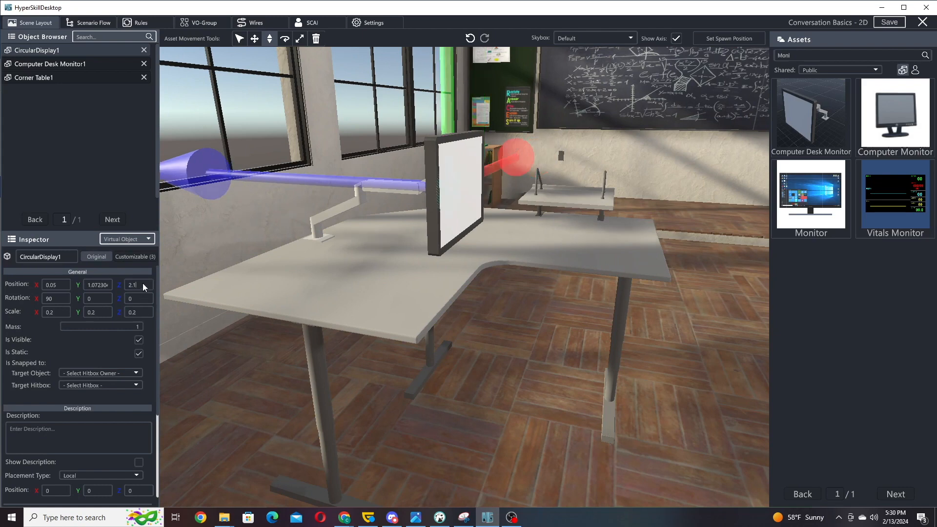
pyautogui.press('BackSpace')
pyautogui.write('04')
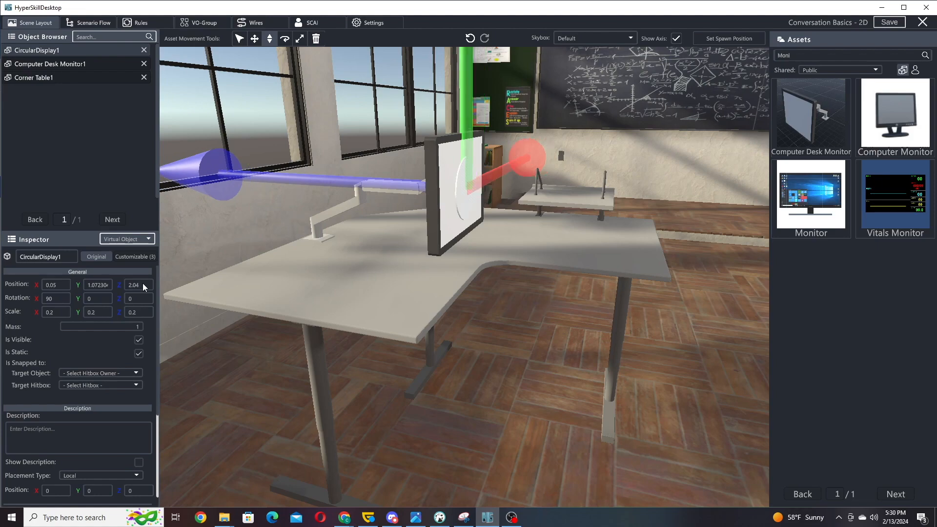
pyautogui.moveTo(570, 288); pyautogui.dragTo(405, 277, button='right')
pyautogui.moveTo(693, 287); pyautogui.dragTo(326, 130, button='right')
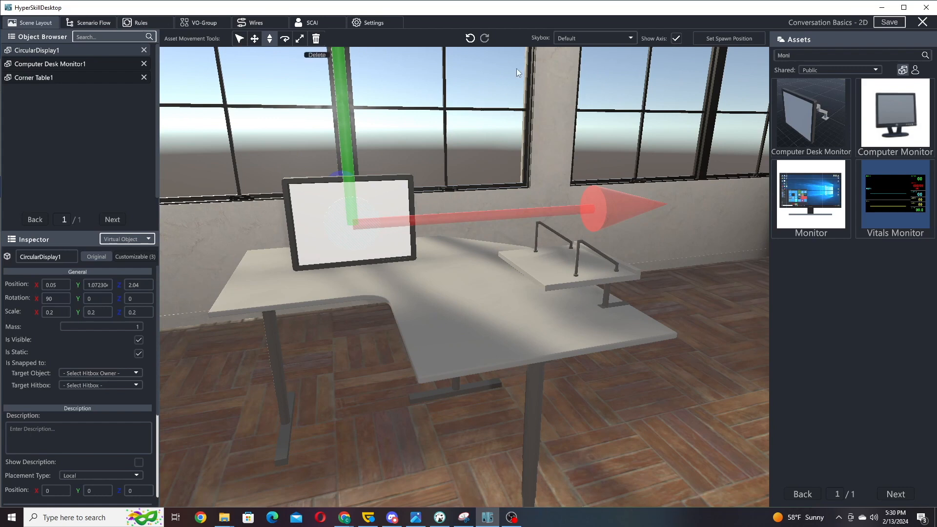
# Find the Sine_Wave asset by searching the public assets for "Sine" and place it on the desk monitor's screen.
pyautogui.click(823, 55)
pyautogui.press('BackSpace')
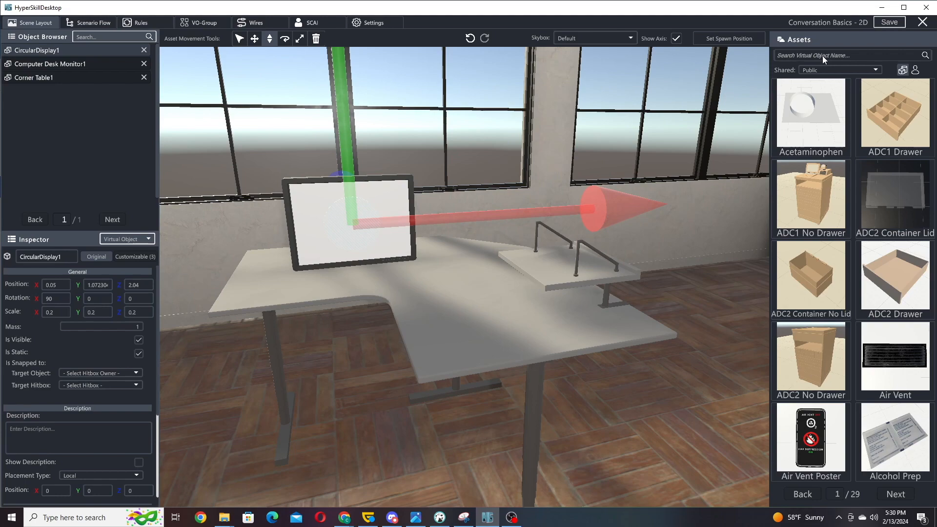
pyautogui.write('Sine')
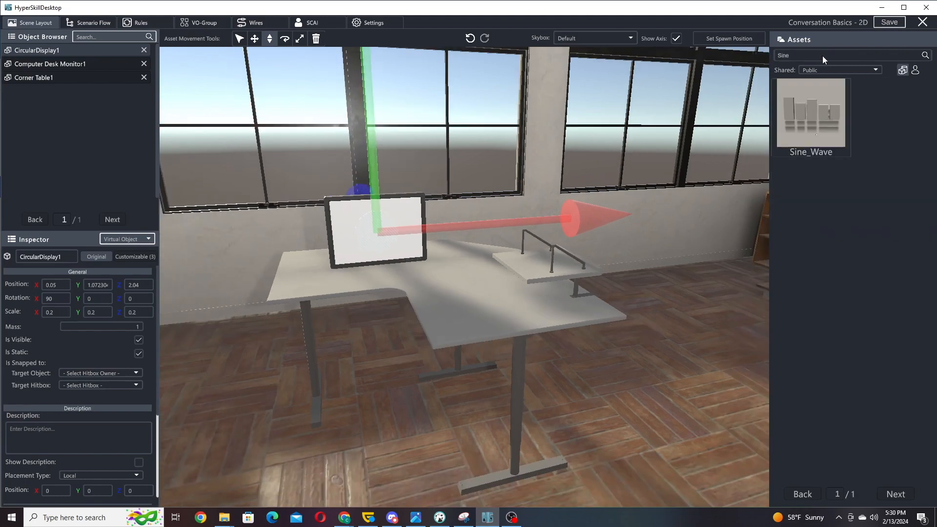
pyautogui.click(822, 115)
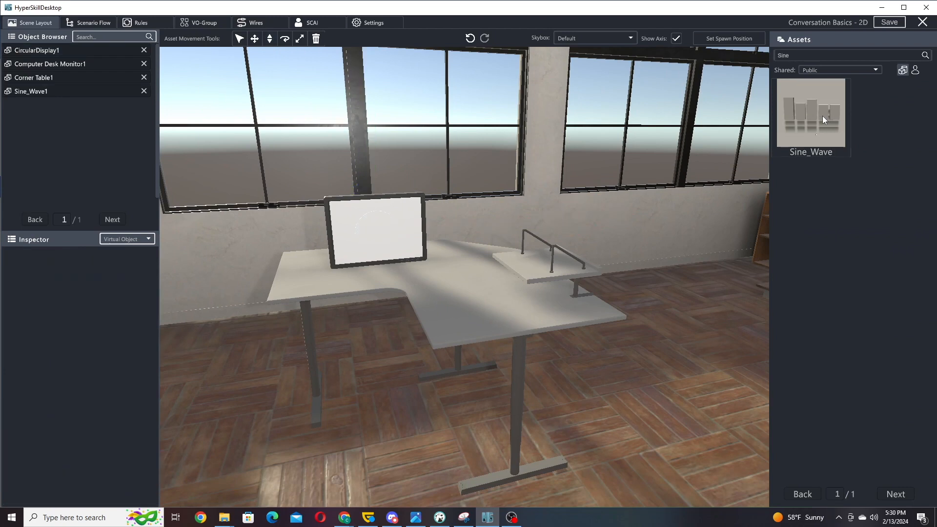
pyautogui.click(378, 239)
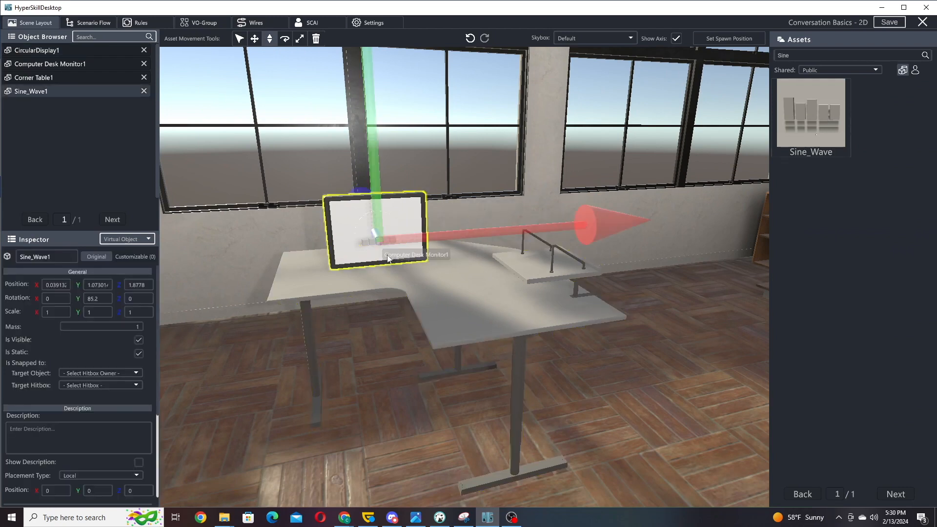
# Scale the sine wave object to 0.5 on the X, Y and Z axes.
pyautogui.write('0.5')
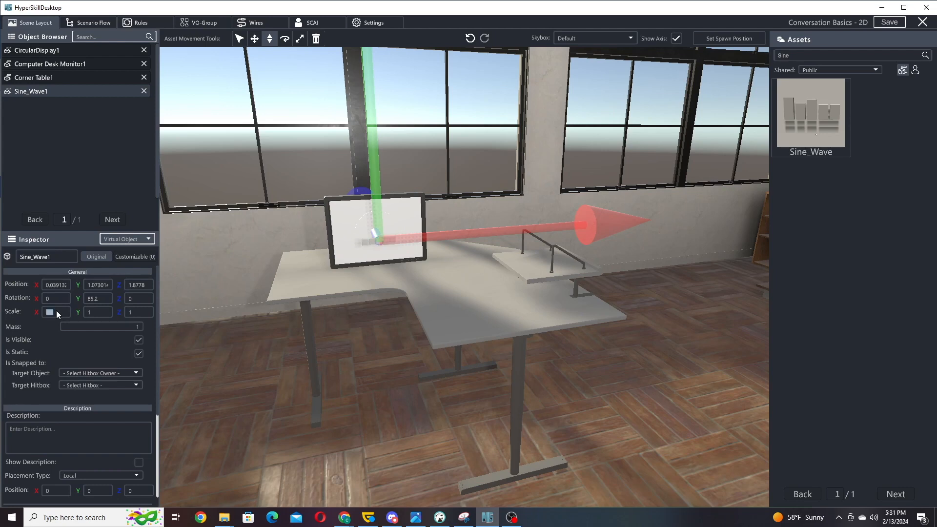
pyautogui.write('0.5')
pyautogui.press('Tab')
pyautogui.write('0.5')
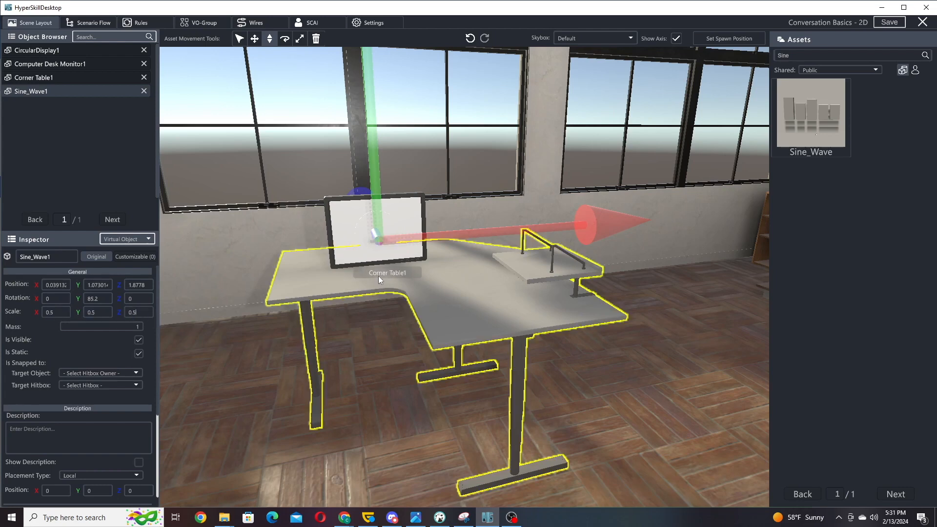
# Snap the sine wave to CircularDisplay1 with SineWaveHolder as target hitbox and move it to that hitbox.
pyautogui.click(112, 373)
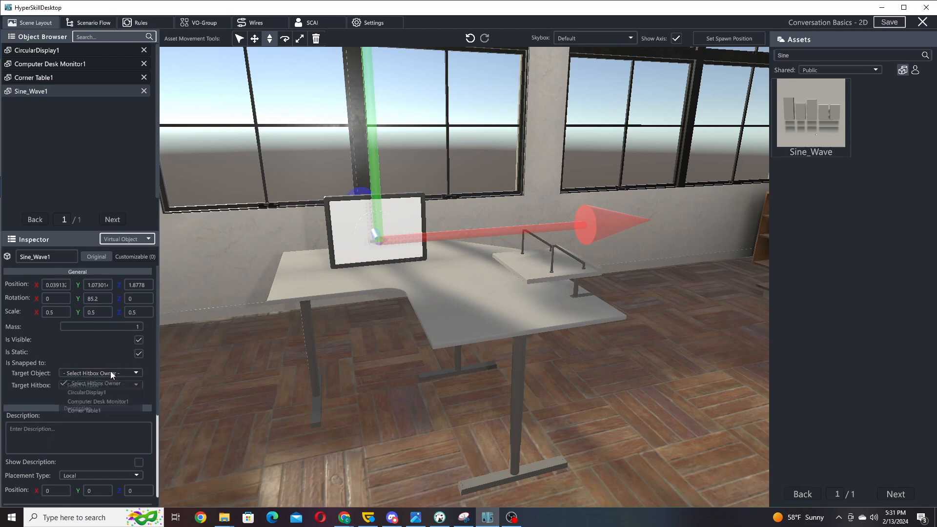
pyautogui.click(94, 393)
pyautogui.click(87, 383)
pyautogui.click(92, 405)
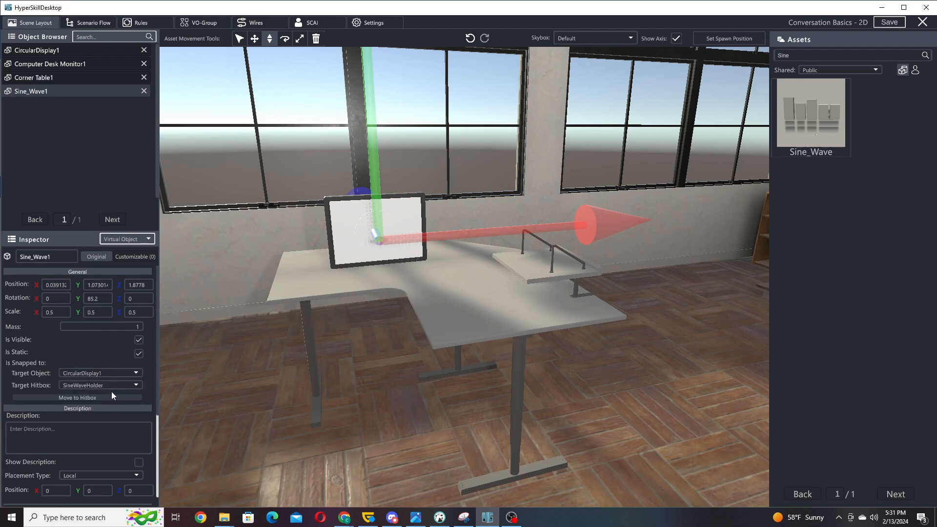
pyautogui.click(102, 398)
pyautogui.moveTo(424, 282); pyautogui.dragTo(527, 261, button='right')
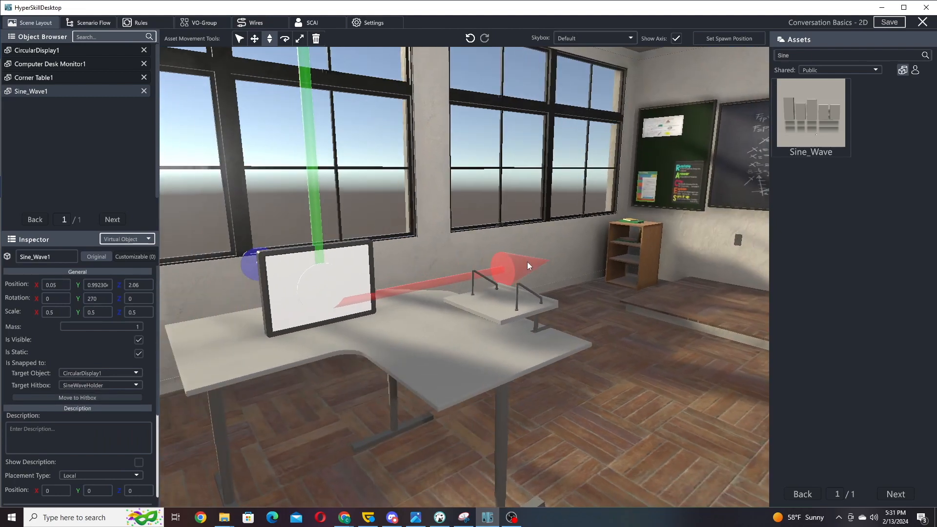
# Rotate the circular display to 180 degrees and move the sine wave to its hitbox again so it faces the front.
pyautogui.click(54, 51)
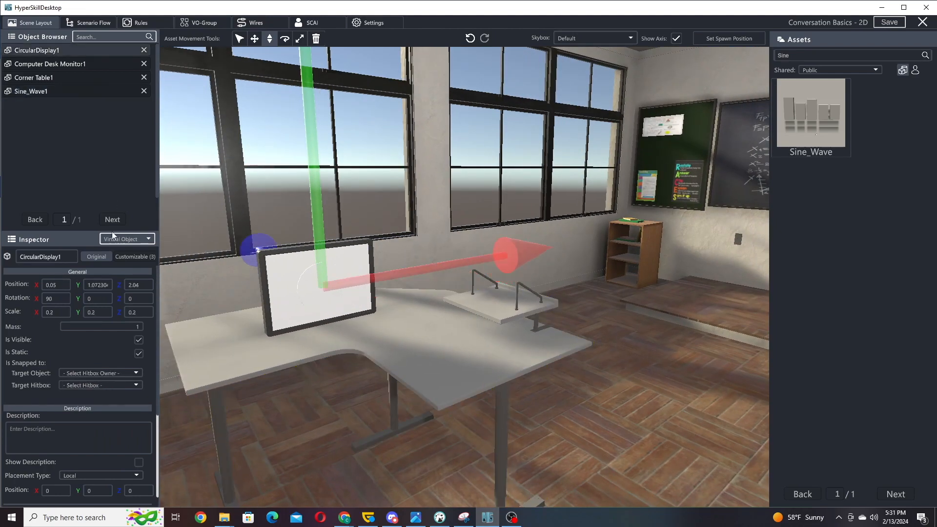
pyautogui.write('180')
pyautogui.click(53, 92)
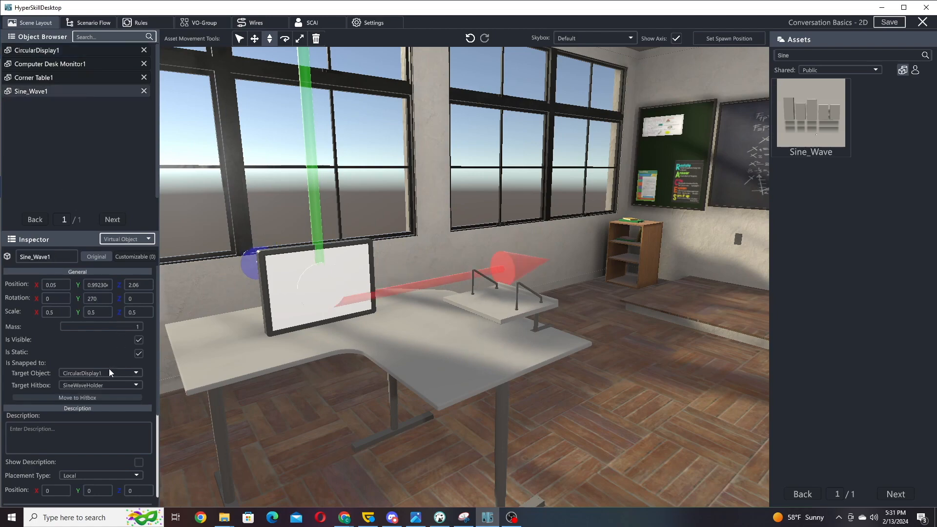
pyautogui.click(89, 397)
pyautogui.scroll(5, 391, 307)
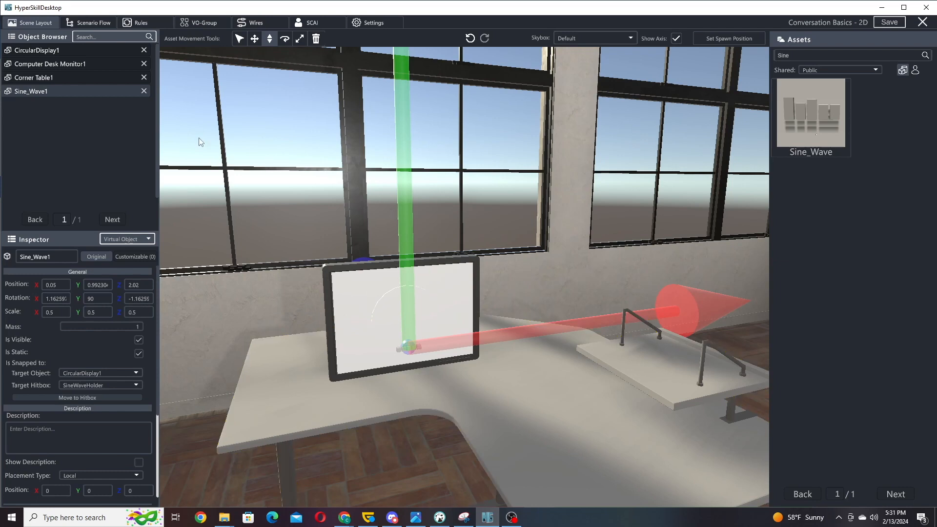
# Create two rules named "Start Animating" and "Stop Animating".
pyautogui.click(141, 23)
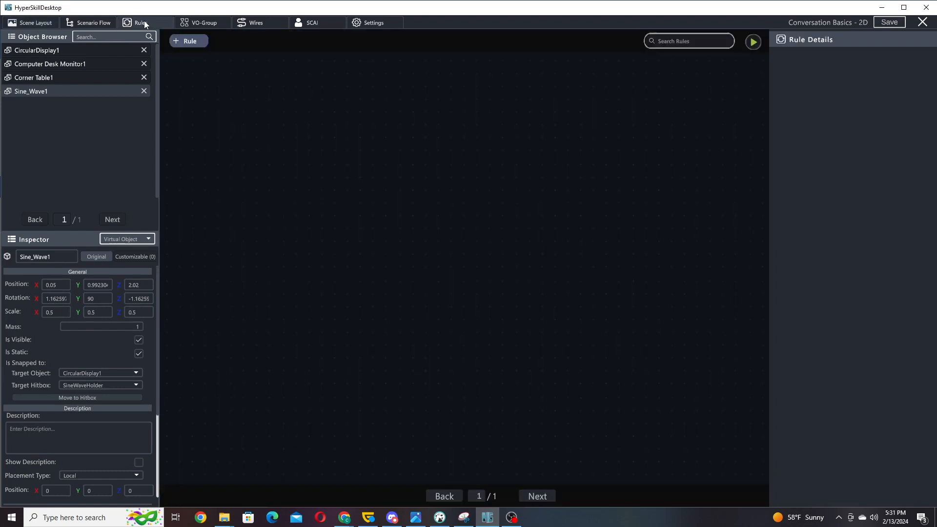
pyautogui.click(199, 42)
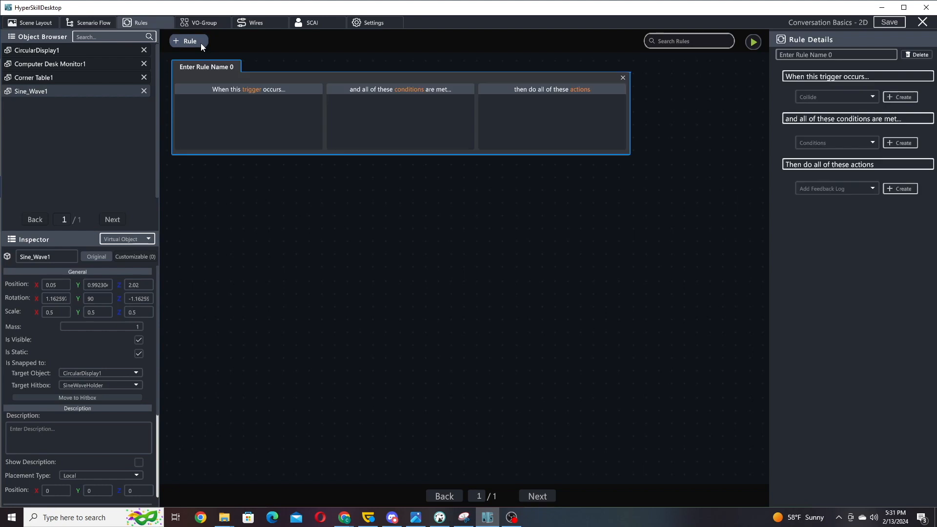
pyautogui.click(201, 43)
pyautogui.click(201, 68)
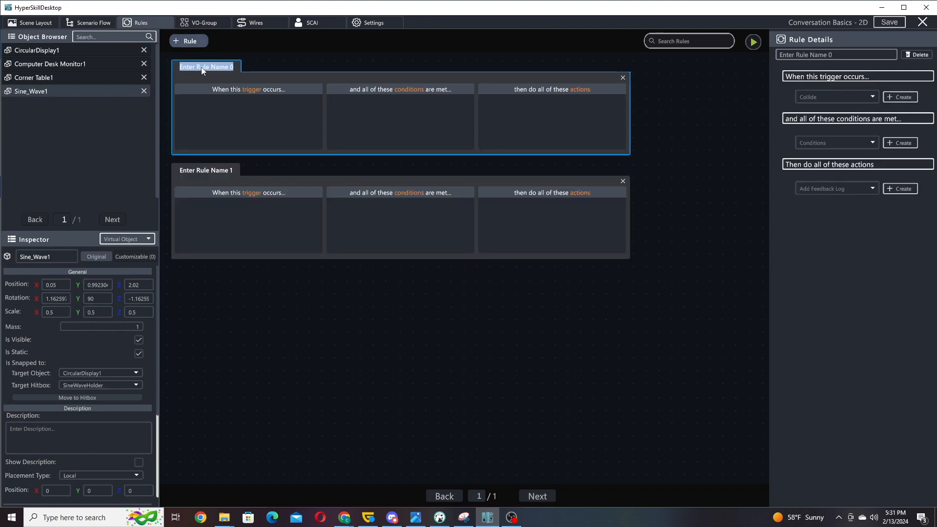
pyautogui.write('Start Animating')
pyautogui.click(212, 171)
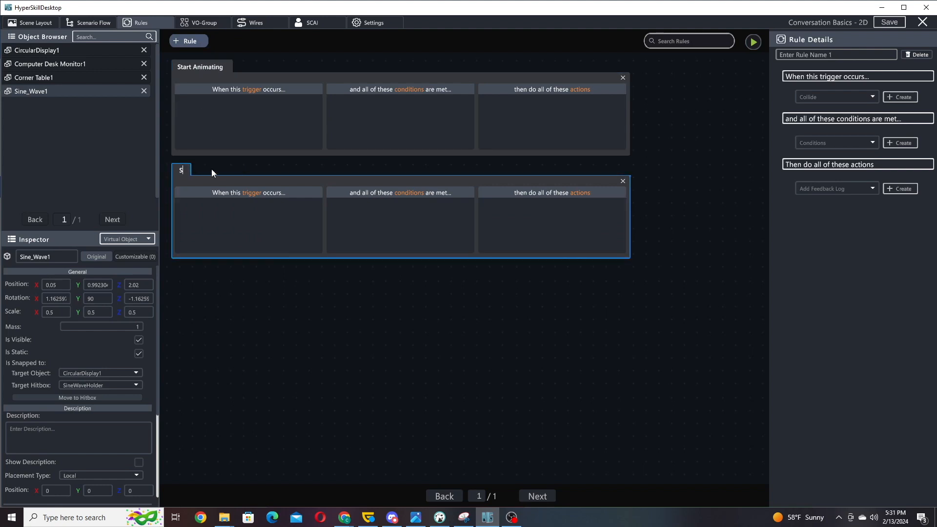
# Add a Conversation Update trigger to the Start Animating rule for the Chit Chat event Started Speaking.
pyautogui.click(221, 103)
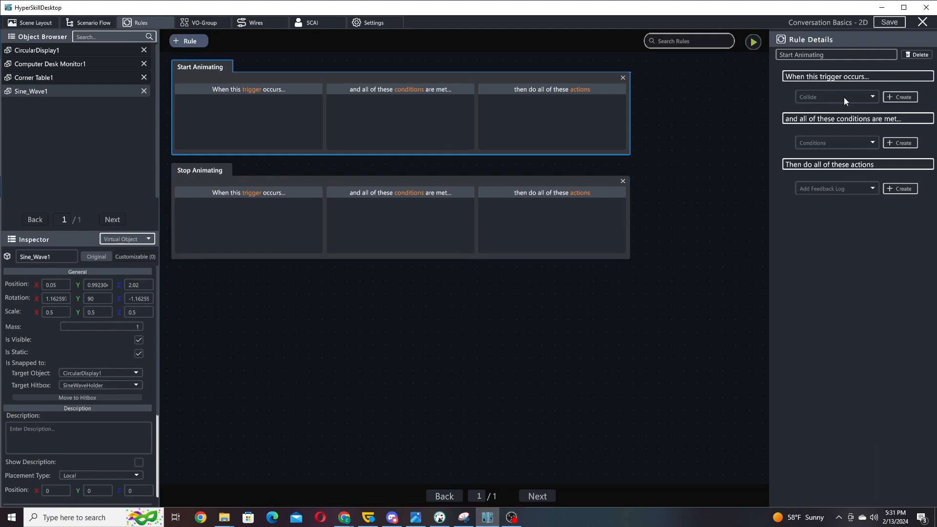
pyautogui.click(830, 97)
pyautogui.scroll(-2, 831, 152)
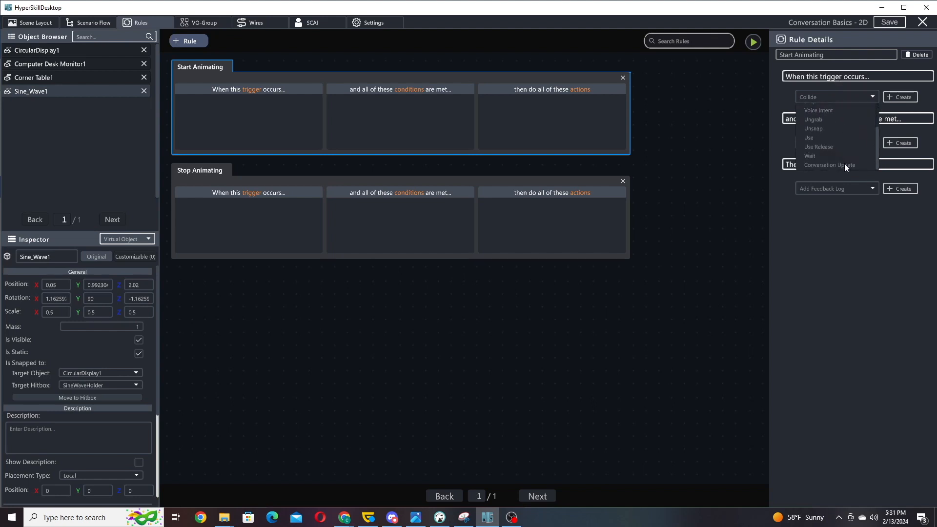
pyautogui.click(846, 166)
pyautogui.click(899, 97)
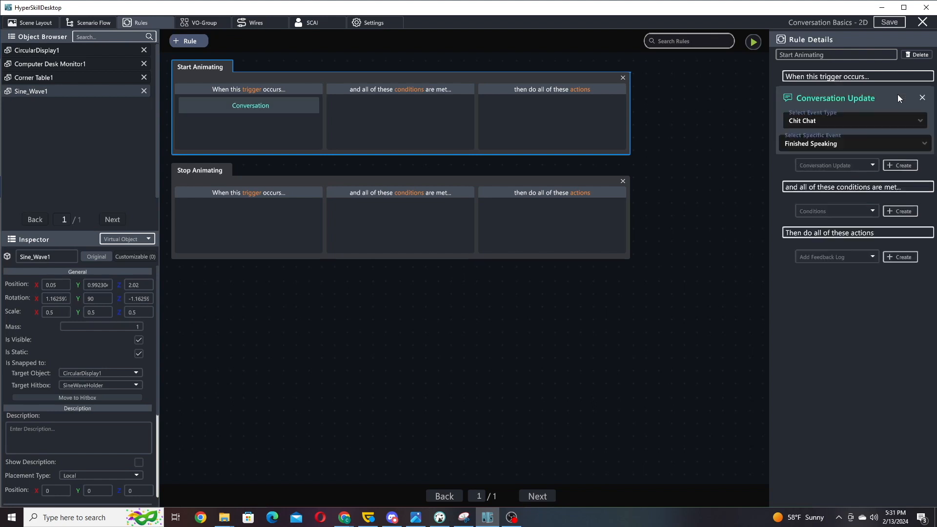
pyautogui.click(844, 143)
pyautogui.click(827, 158)
# Add a Conversation Update trigger to the Stop Animating rule for the Chit Chat event Stopped Speaking.
pyautogui.click(219, 181)
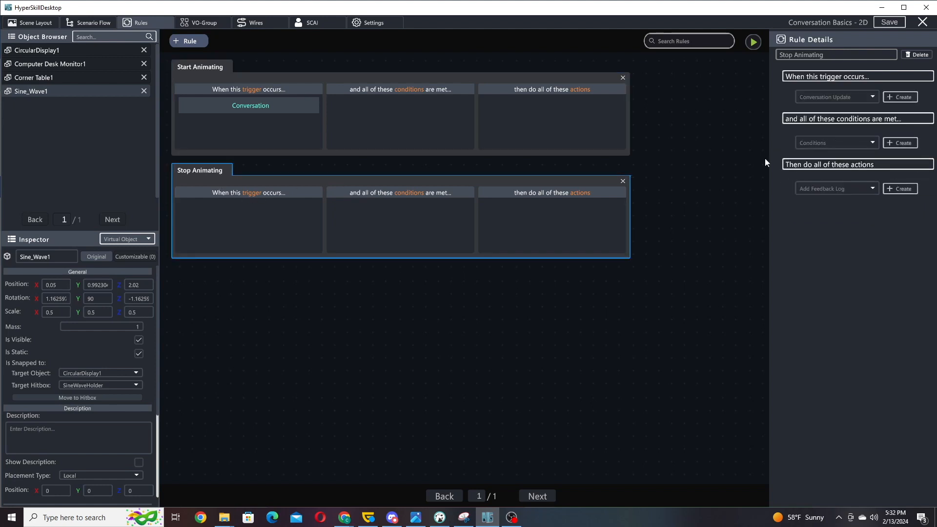
pyautogui.click(893, 99)
pyautogui.click(826, 144)
pyautogui.click(828, 168)
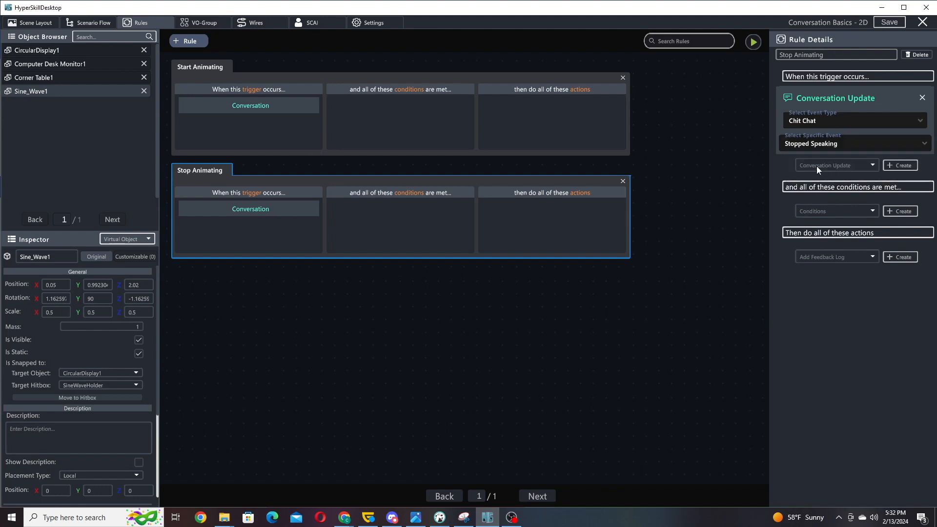
# Add an Animation Controller action to the Start Animating rule with Sine_Wave1 as entity and Start_Wave as animator parameter.
pyautogui.click(214, 79)
pyautogui.click(833, 260)
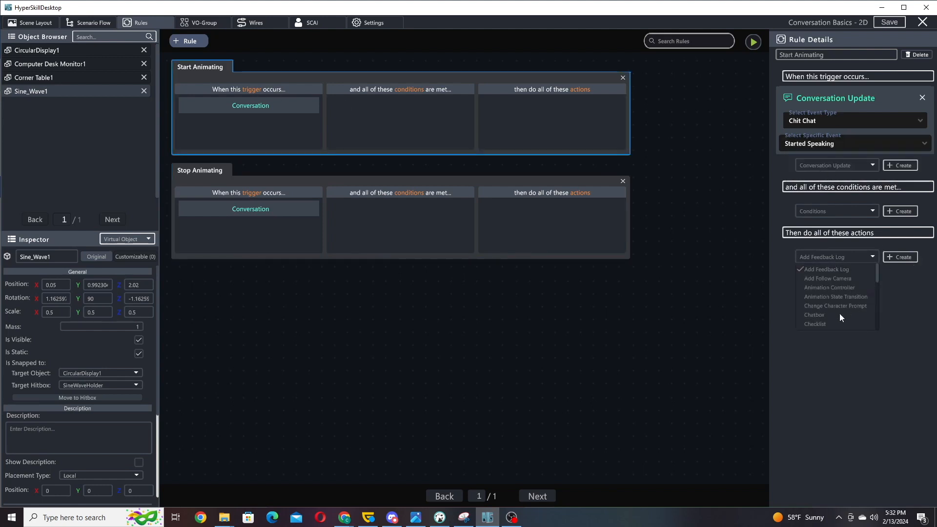
pyautogui.click(839, 287)
pyautogui.click(900, 258)
pyautogui.click(836, 281)
pyautogui.click(830, 337)
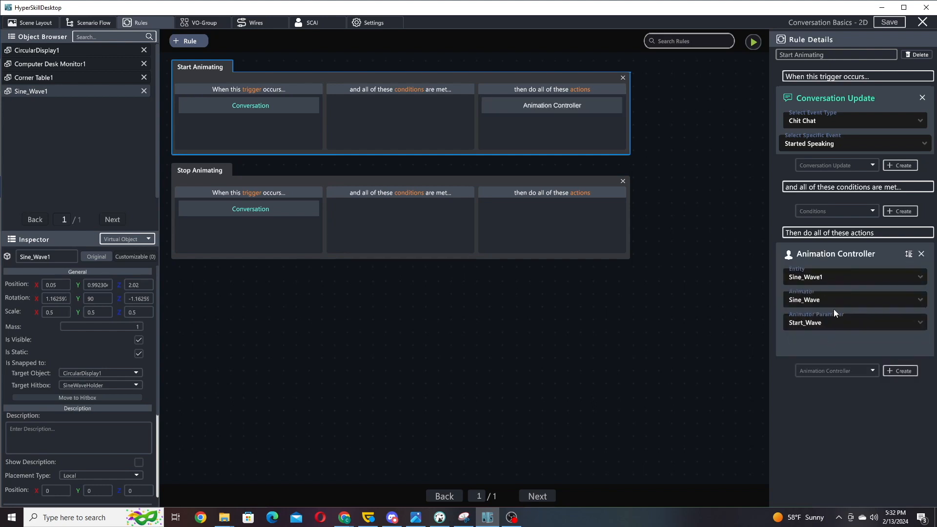
# Add an Animation Controller action to the Stop Animating rule with Sine_Wave1 as entity and Back_To_Idle as animator parameter.
pyautogui.click(196, 175)
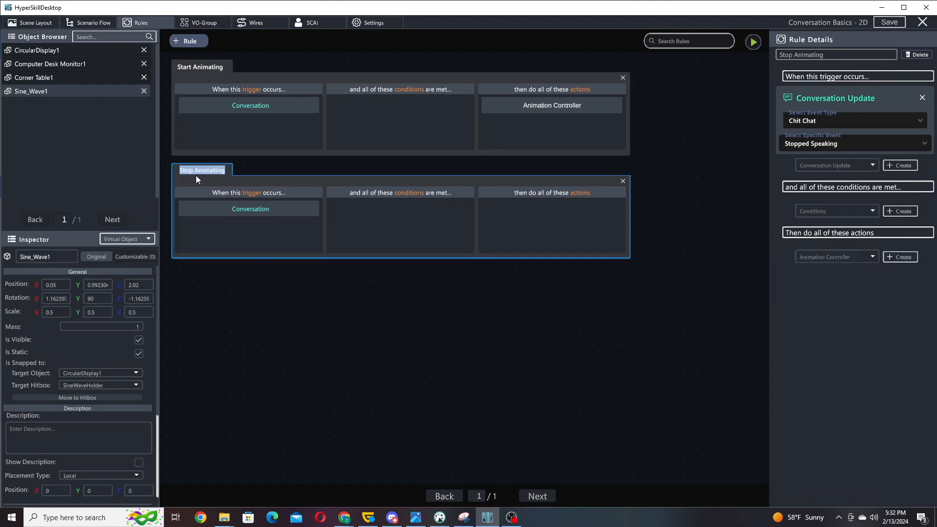
pyautogui.click(900, 257)
pyautogui.click(822, 285)
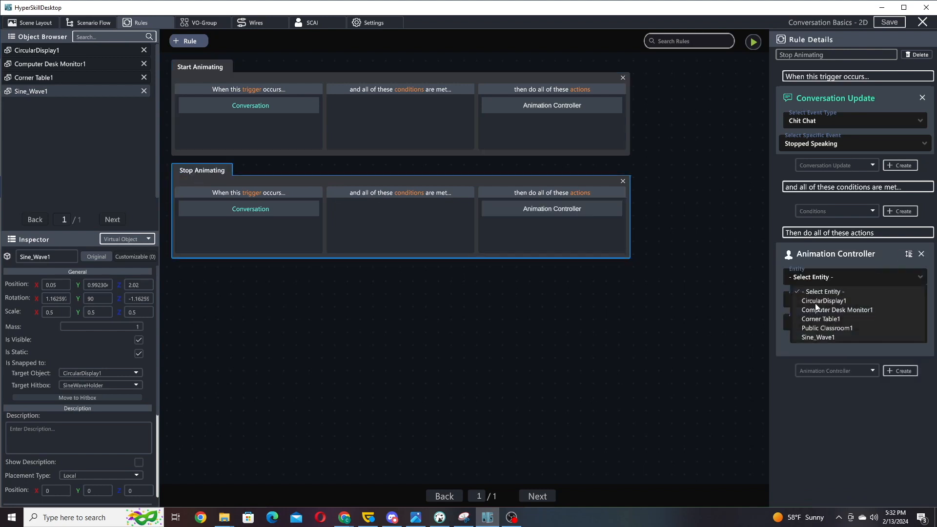
pyautogui.click(827, 338)
pyautogui.click(833, 318)
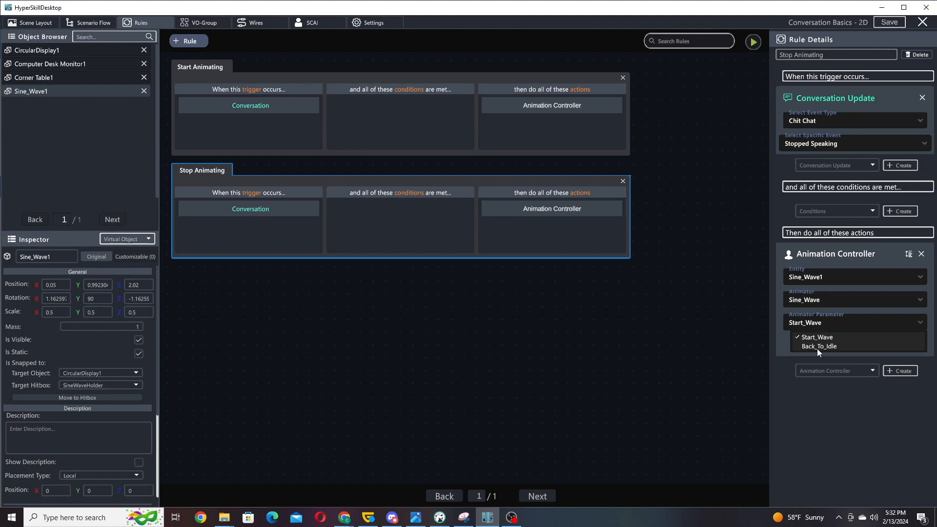
pyautogui.click(817, 348)
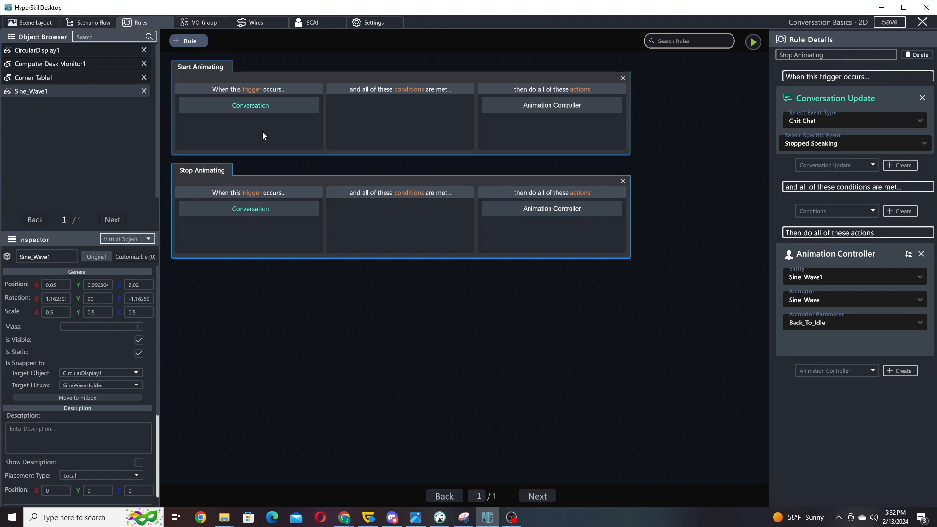
# Review the scenario flow, scene, experience settings, conversational AI settings and the two animation rules.
pyautogui.click(86, 21)
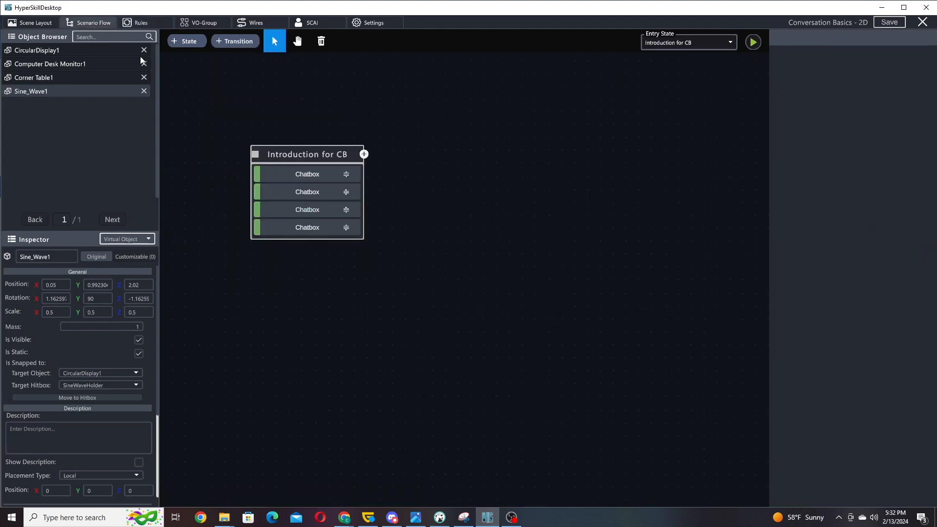
pyautogui.click(28, 24)
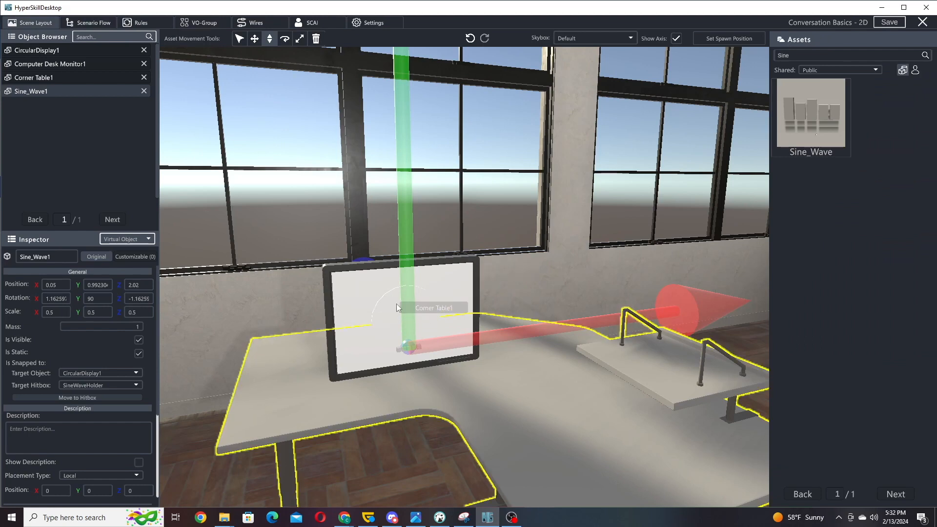
pyautogui.click(375, 24)
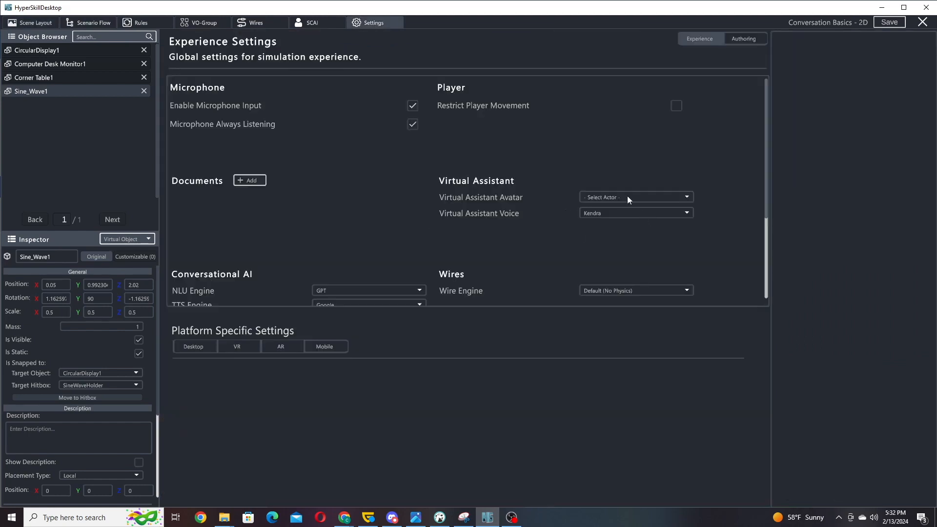
pyautogui.click(311, 22)
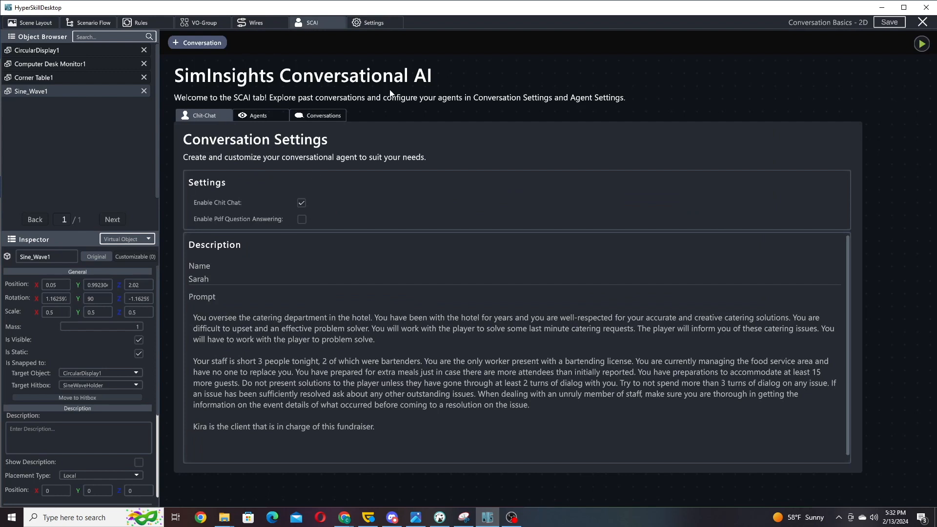
pyautogui.click(140, 20)
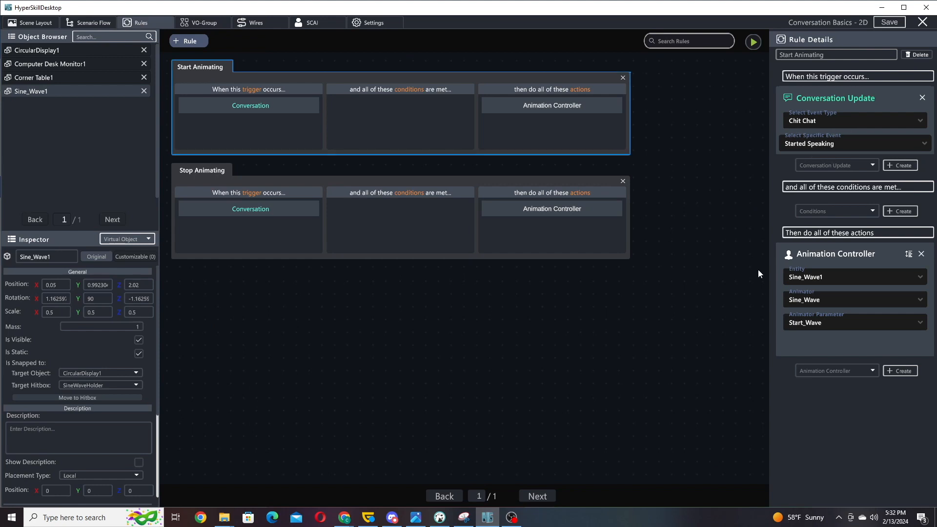
pyautogui.doubleClick(197, 171)
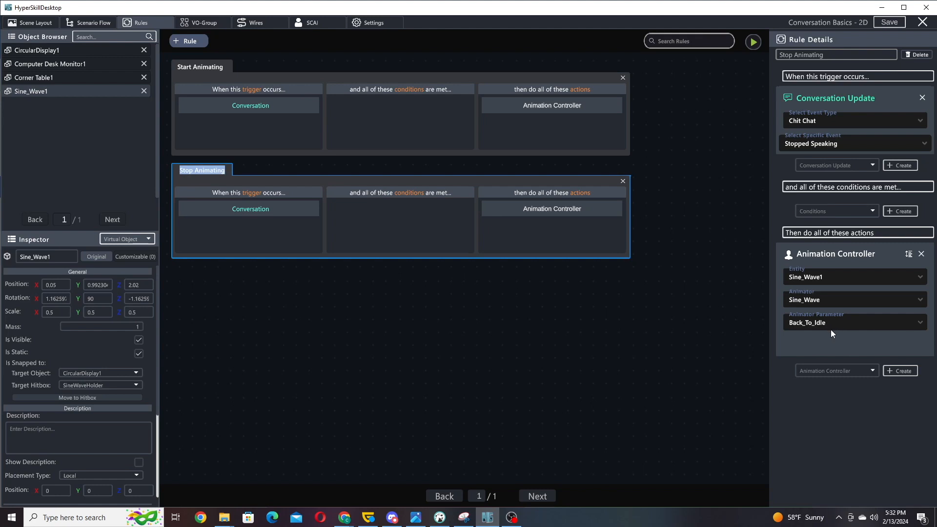
# Add a new state to the scenario flow below the Introduction for CB state.
pyautogui.click(99, 23)
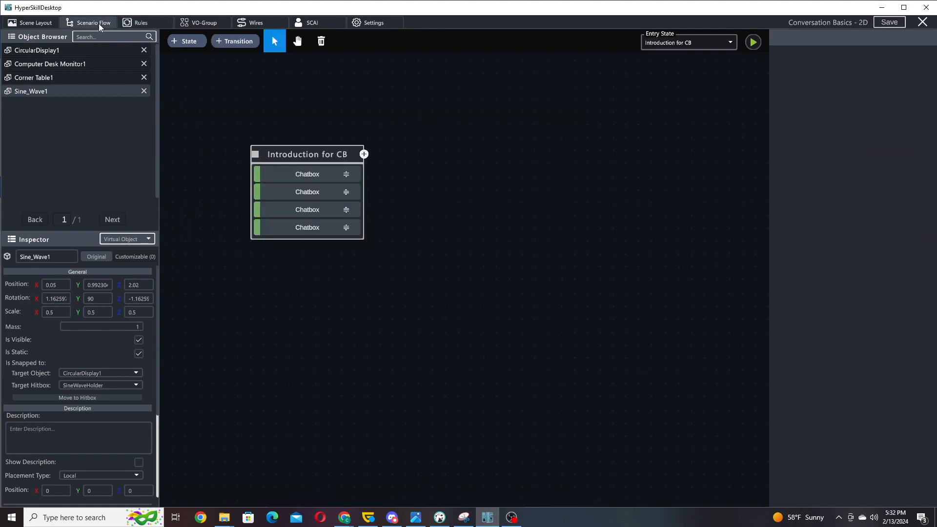
pyautogui.click(193, 42)
pyautogui.click(263, 288)
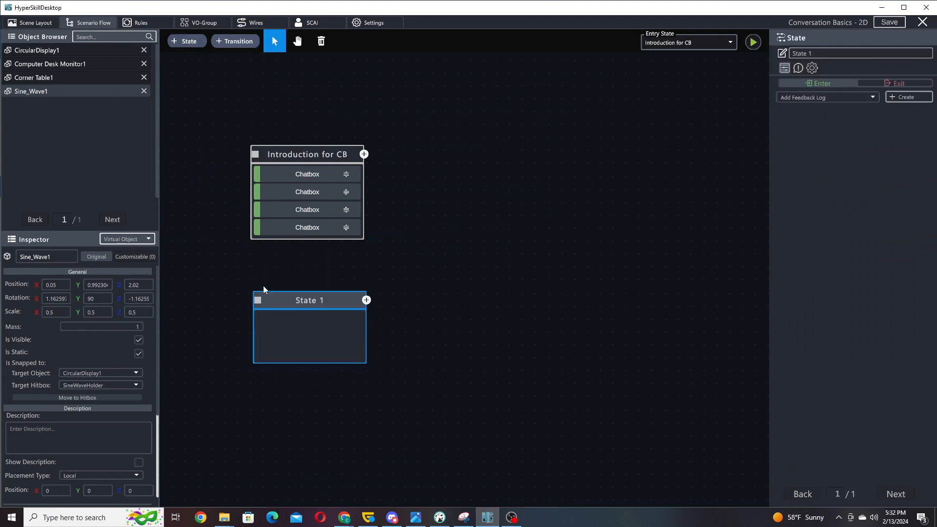
# Add a Display Message action to State 1, using the system message text about the hotel catering manager role from Introduction for CB.
pyautogui.click(812, 98)
pyautogui.scroll(-2, 829, 142)
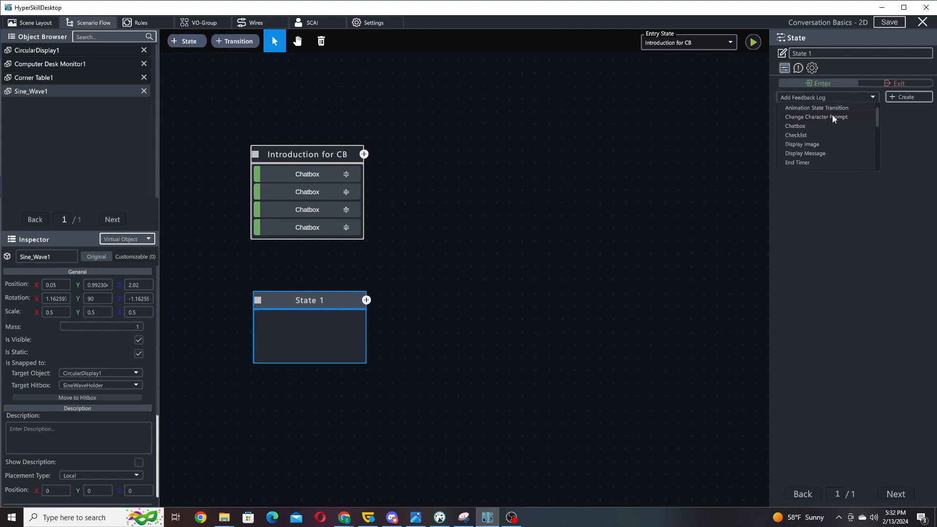
pyautogui.click(824, 144)
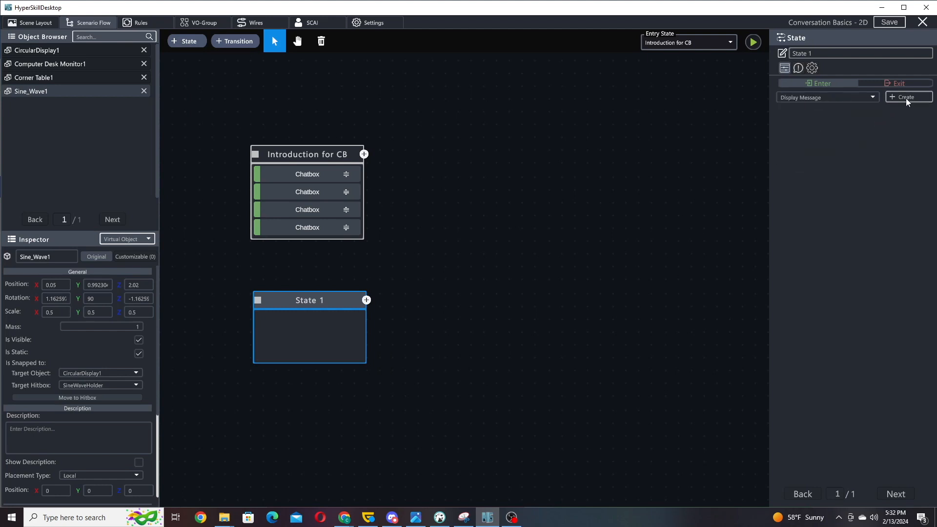
pyautogui.click(905, 98)
pyautogui.doubleClick(298, 154)
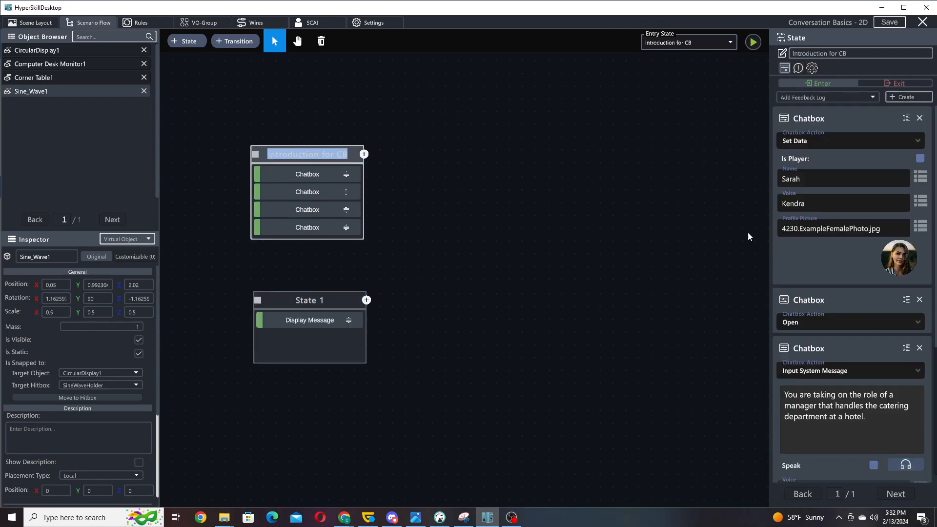
pyautogui.click(847, 403)
pyautogui.hotkey('ctrl', 'c')
pyautogui.doubleClick(306, 300)
pyautogui.click(833, 230)
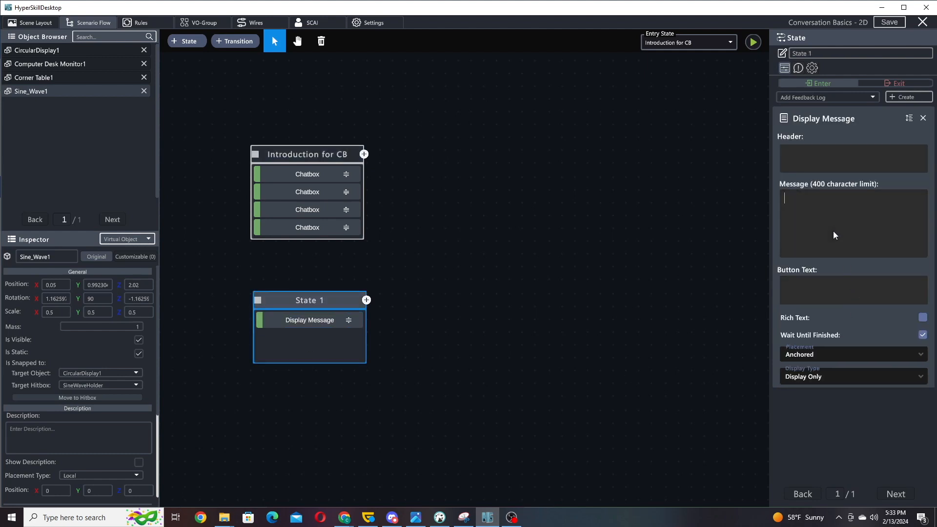
pyautogui.hotkey('ctrl', 'v')
# Add a second Display Message action to State 1 with display type Spoken Only and voice Kendra.
pyautogui.click(843, 98)
pyautogui.scroll(-3, 841, 117)
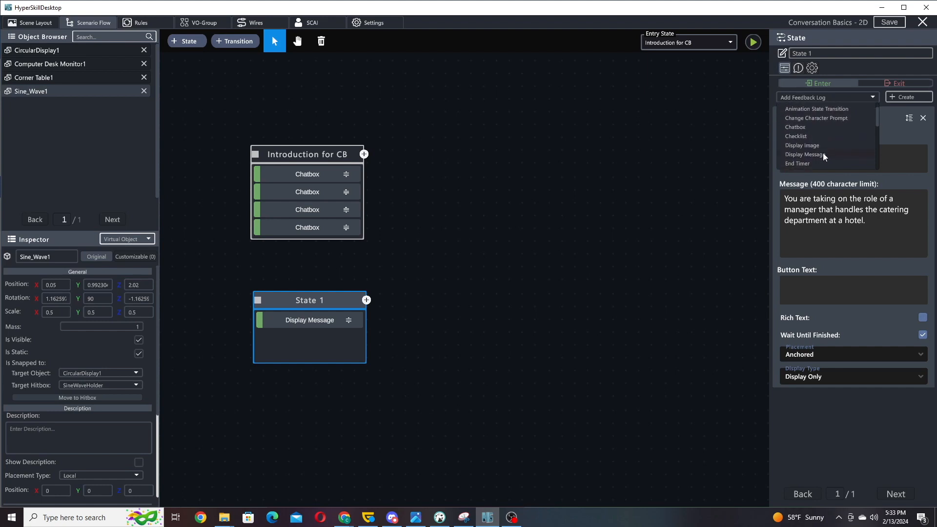
pyautogui.click(823, 154)
pyautogui.click(912, 98)
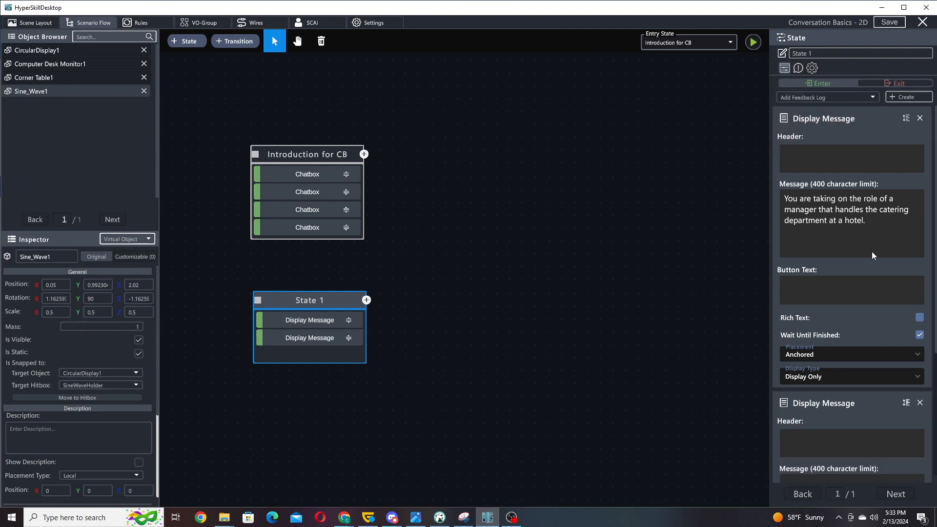
pyautogui.scroll(-4, 855, 224)
pyautogui.click(832, 469)
pyautogui.click(815, 447)
pyautogui.scroll(-1, 833, 367)
pyautogui.scroll(-1, 832, 367)
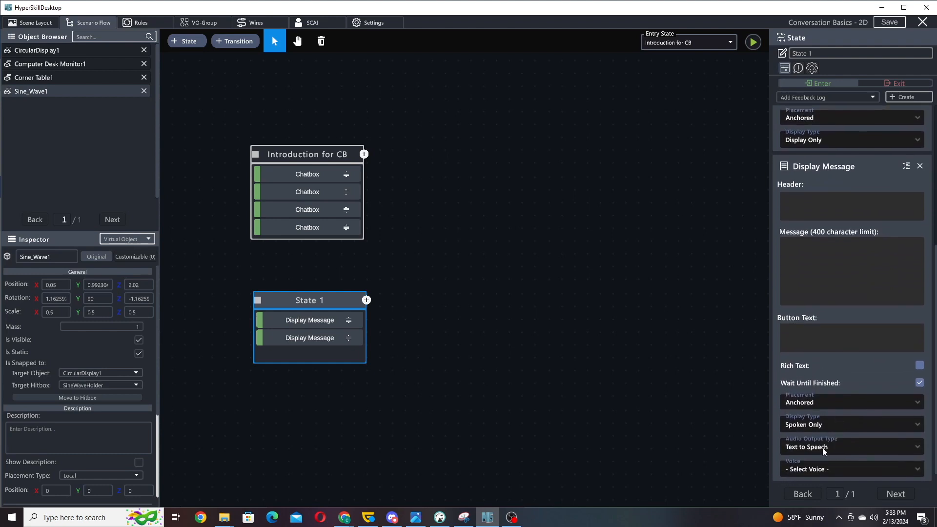
pyautogui.click(819, 469)
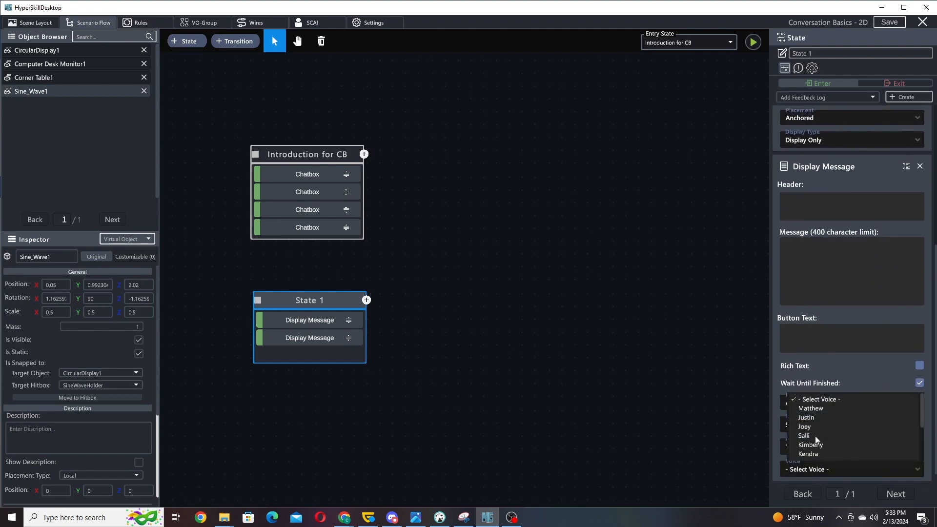
pyautogui.click(820, 454)
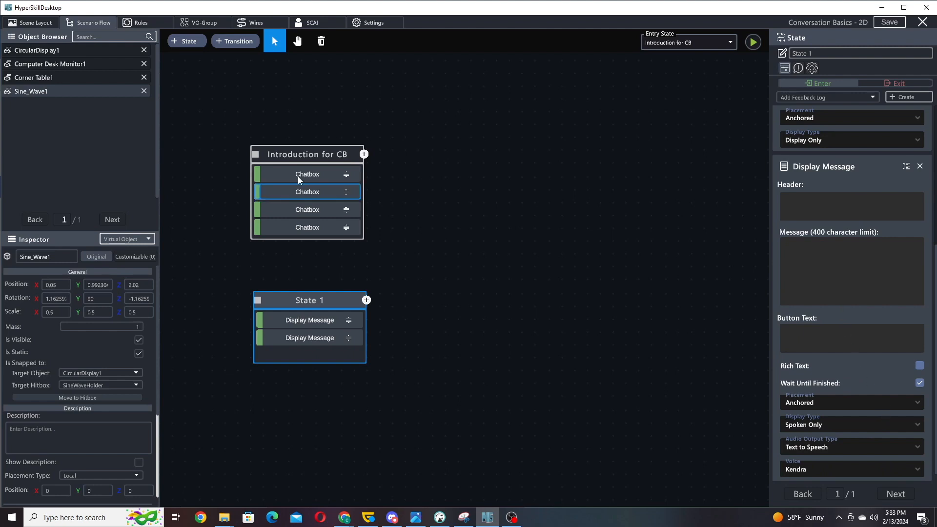
# Copy "How are things going at the event?" from Introduction for CB into the second Display Message's message text.
pyautogui.doubleClick(288, 155)
pyautogui.click(835, 437)
pyautogui.hotkey('ctrl', 'c')
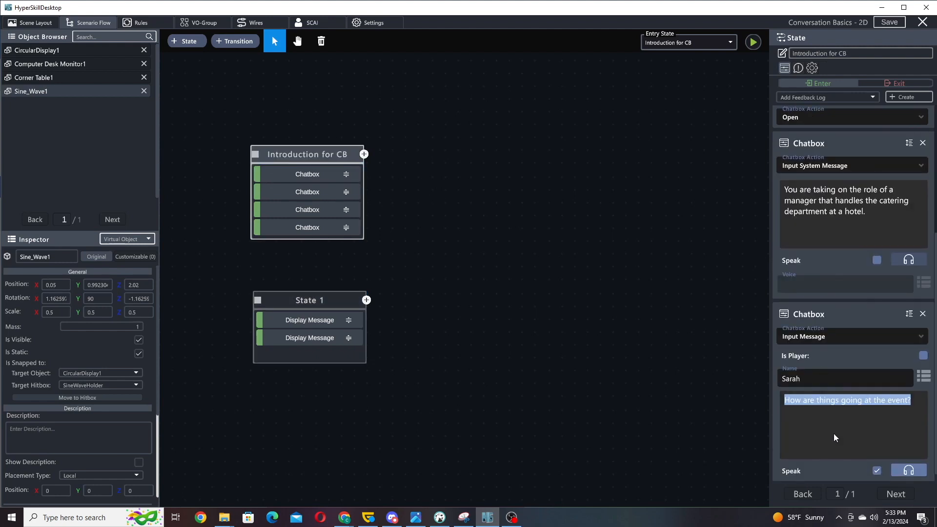
pyautogui.doubleClick(307, 300)
pyautogui.click(843, 320)
pyautogui.hotkey('ctrl', 'v')
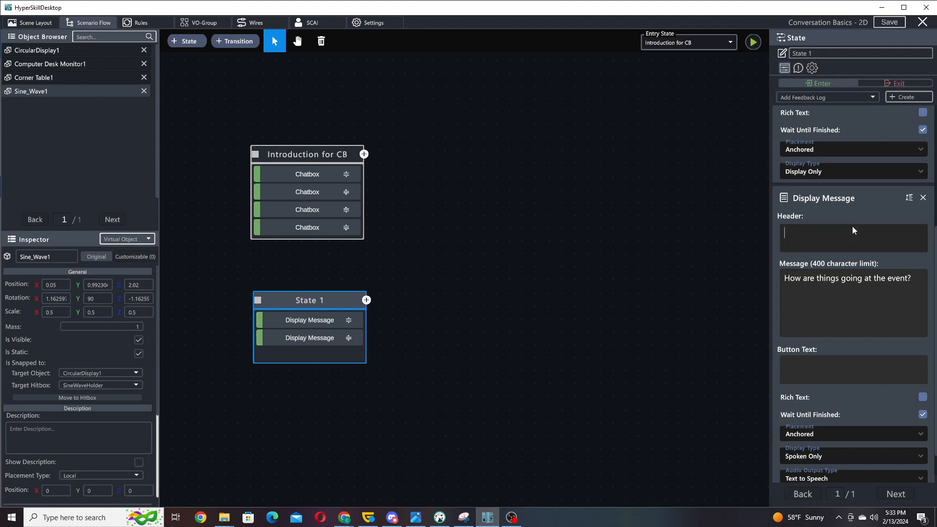
# Add two Animation Controller actions to State 1 and move one between the two Display Message actions.
pyautogui.scroll(-2, 852, 227)
pyautogui.click(821, 98)
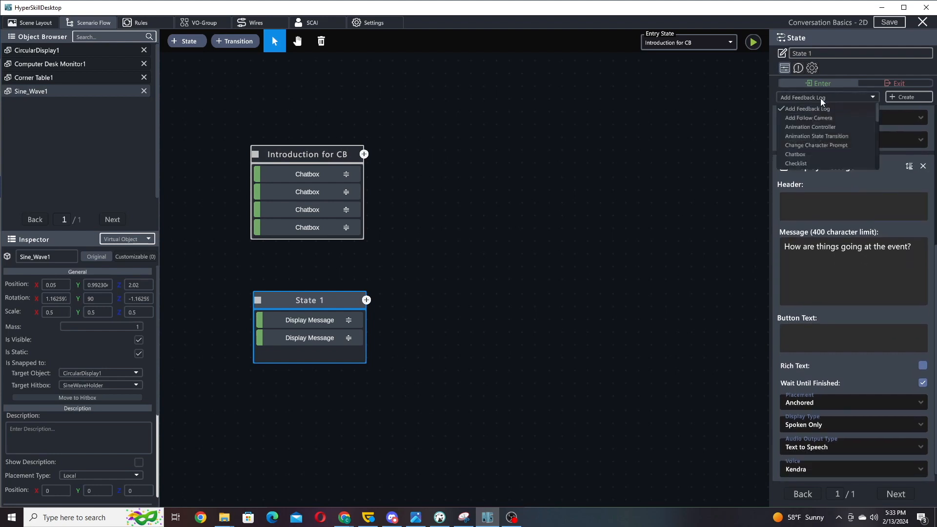
pyautogui.click(828, 127)
pyautogui.click(903, 98)
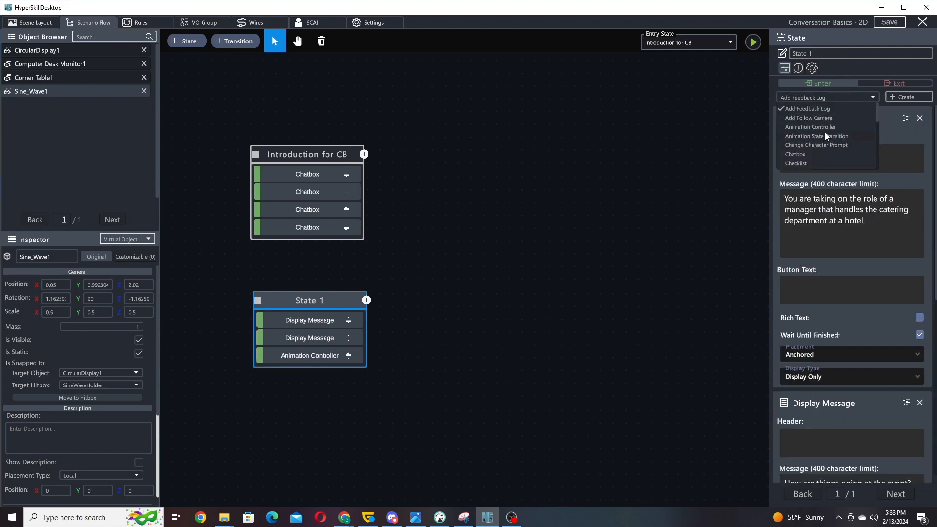
pyautogui.click(825, 127)
pyautogui.click(908, 97)
pyautogui.moveTo(348, 355); pyautogui.dragTo(341, 337)
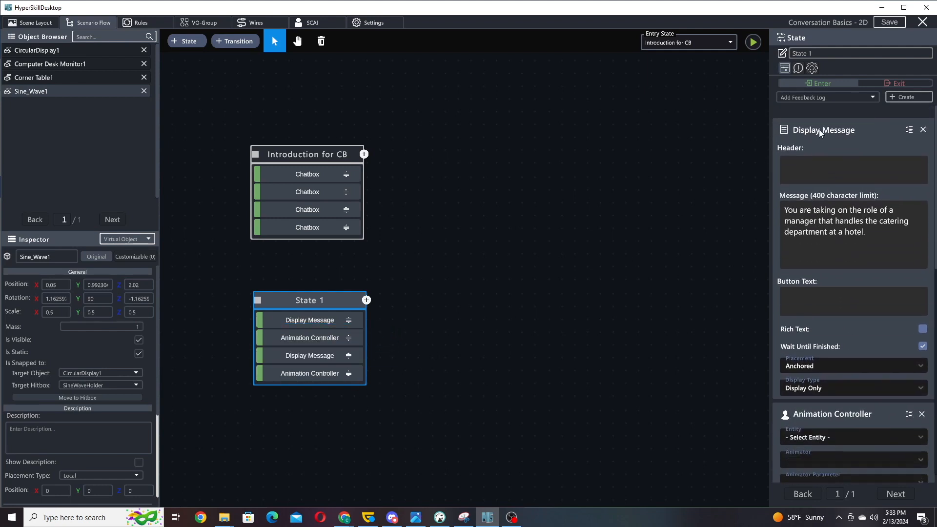
# Set the entity of the Animation Controller between the two Display Message actions to Sine_Wave1.
pyautogui.scroll(-4, 844, 244)
pyautogui.click(840, 231)
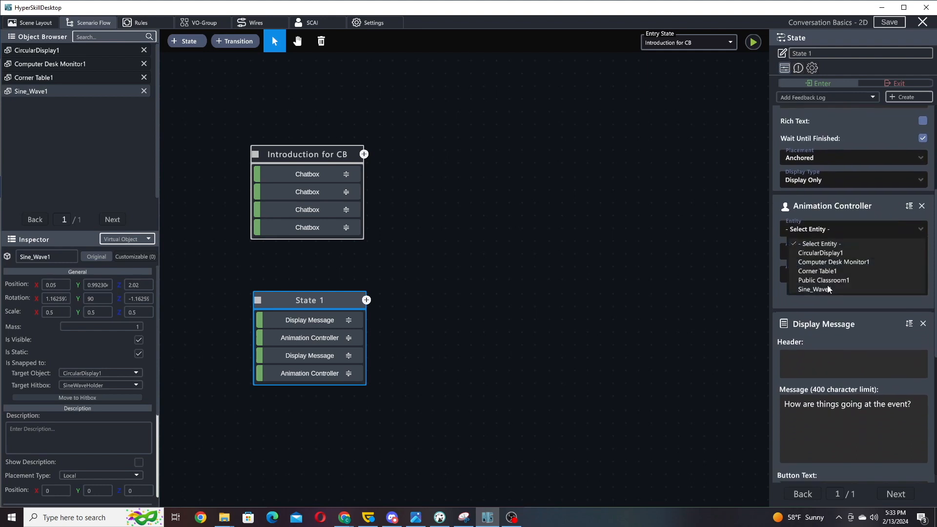
pyautogui.click(813, 289)
# Configure the last Animation Controller with entity Sine_Wave1, animator Sine_Wave and animator parameter Back_To_Idle.
pyautogui.scroll(-5, 839, 303)
pyautogui.click(836, 400)
pyautogui.click(817, 461)
pyautogui.click(817, 453)
pyautogui.click(816, 471)
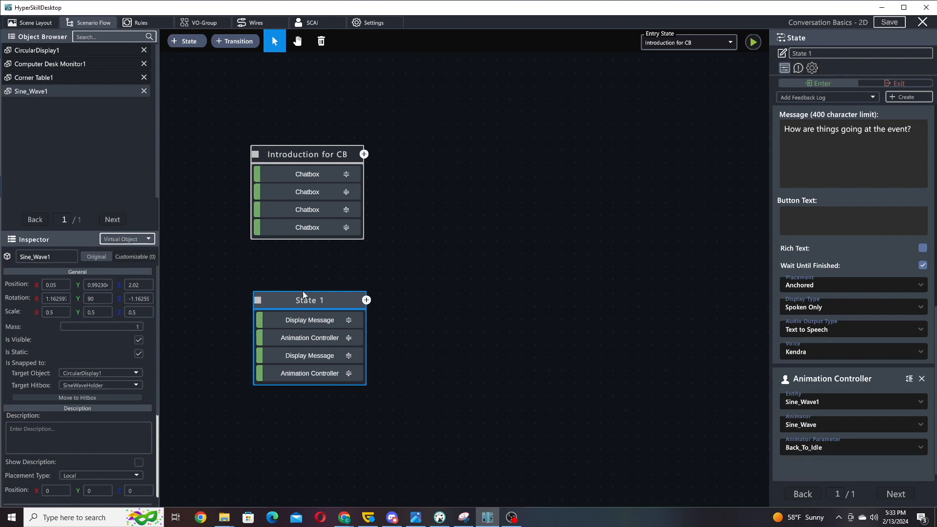
# Rename State 1 as "Introduction for 2D" and make it the scenario's entry state.
pyautogui.write('Introduction for 2D')
pyautogui.click(689, 47)
pyautogui.click(670, 70)
pyautogui.click(689, 43)
pyautogui.click(675, 118)
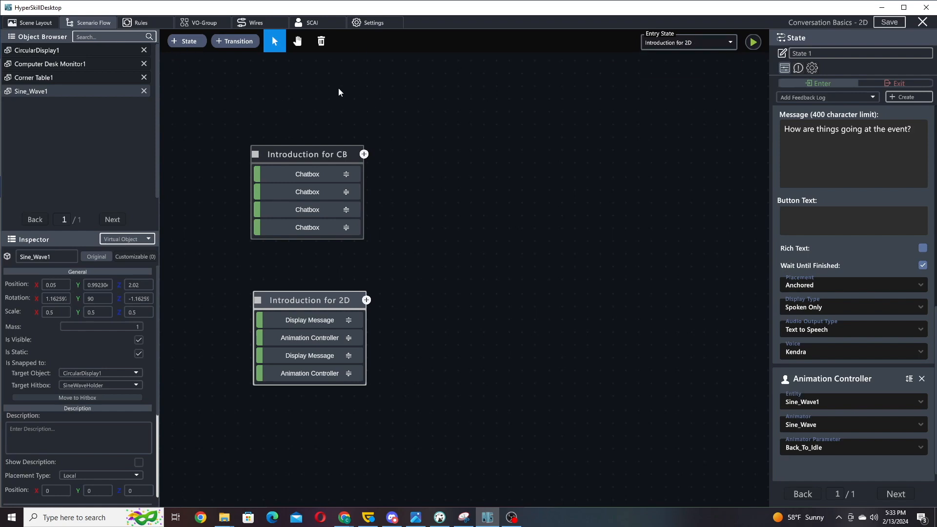
# Check the scene layout and launch the Conversation Basics - 2D experience from the scenario flow.
pyautogui.click(42, 24)
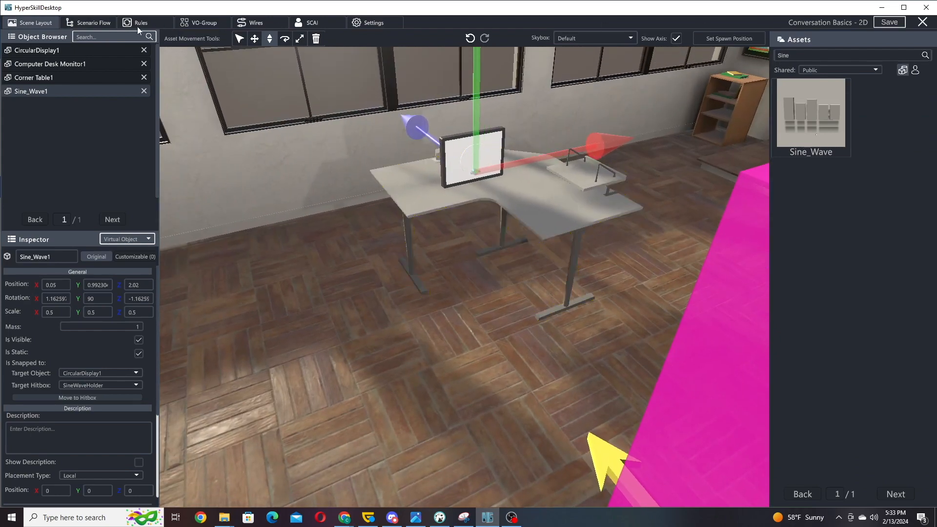
pyautogui.click(101, 25)
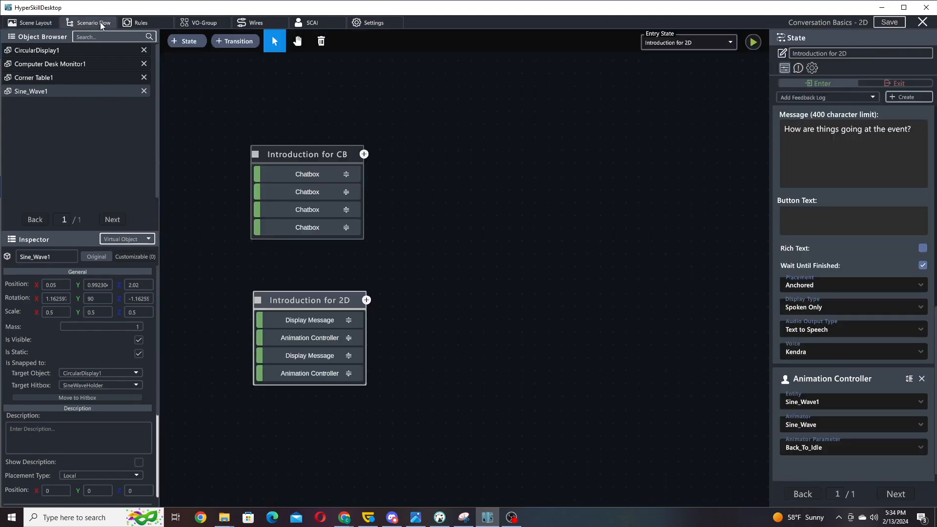
pyautogui.click(754, 46)
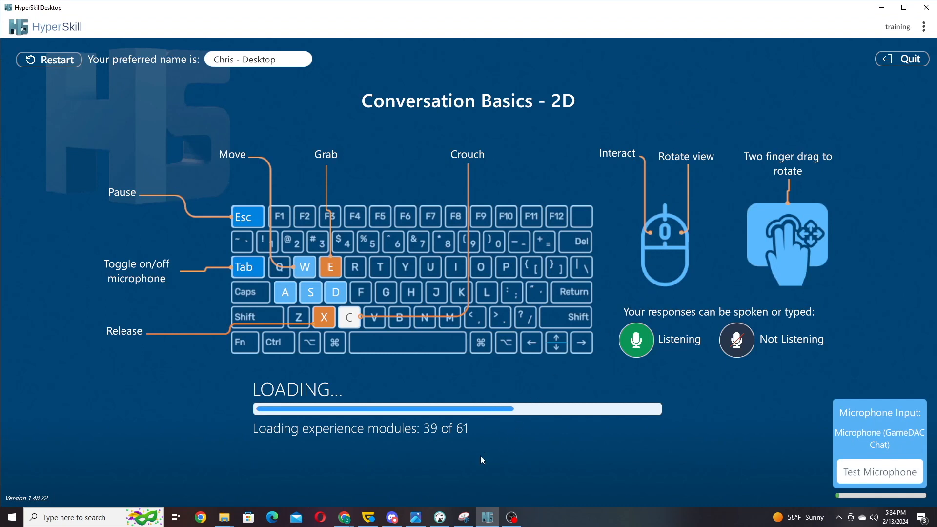
pyautogui.click(464, 470)
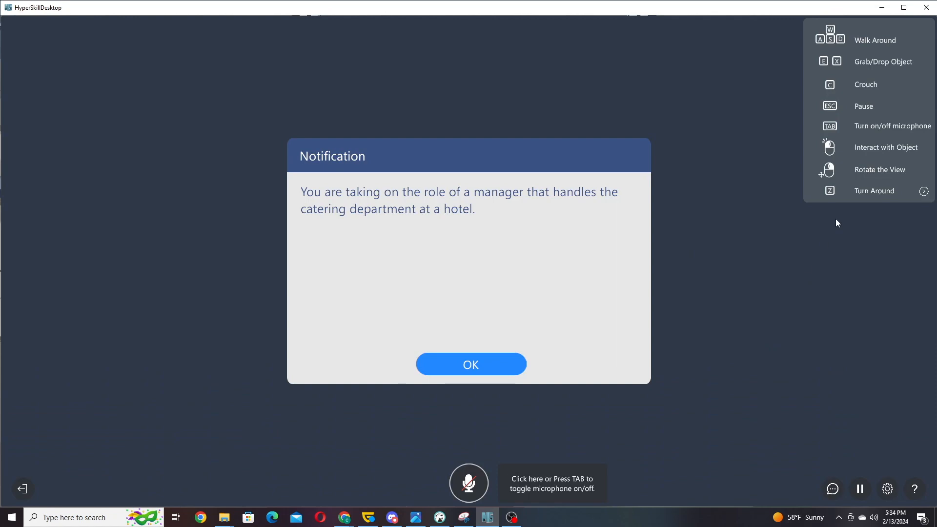
# Dismiss the role notification and turn on the microphone to test the conversation and the sine wave animation.
pyautogui.click(923, 191)
pyautogui.click(516, 372)
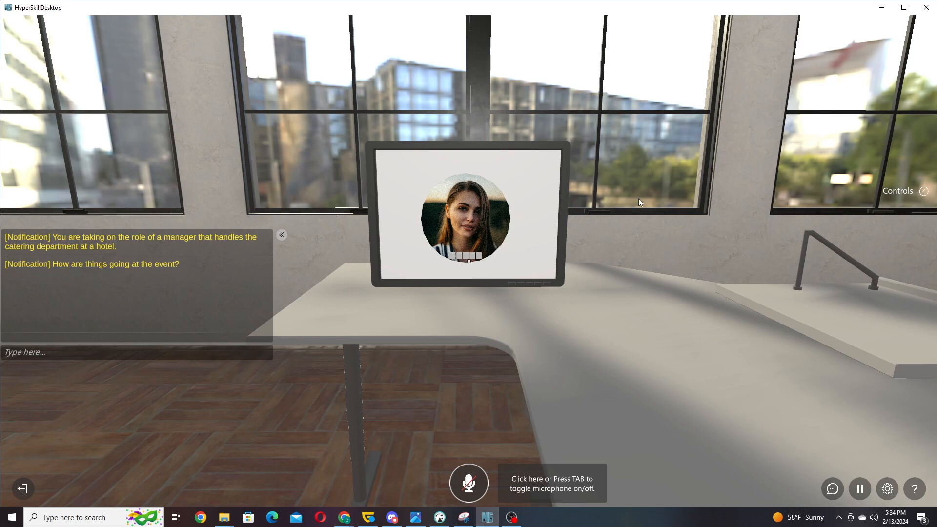
pyautogui.press('Tab')
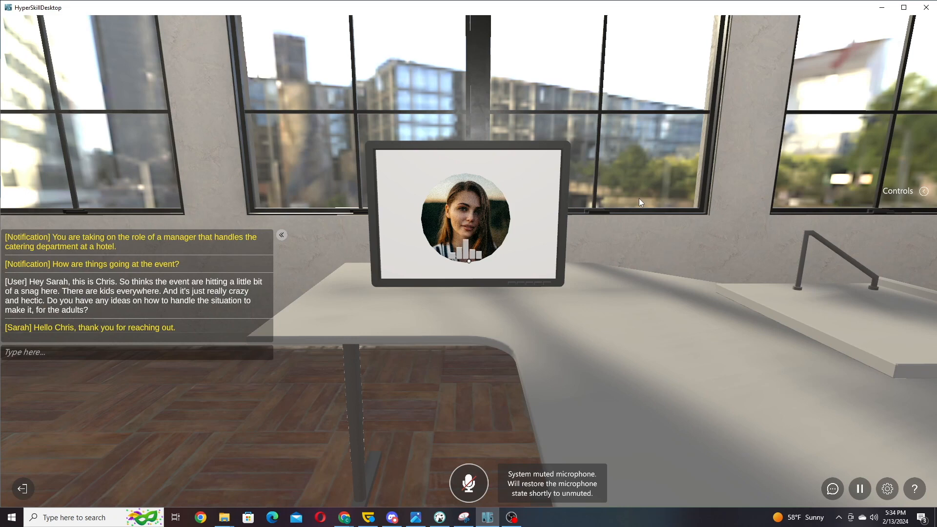
pyautogui.click(904, 8)
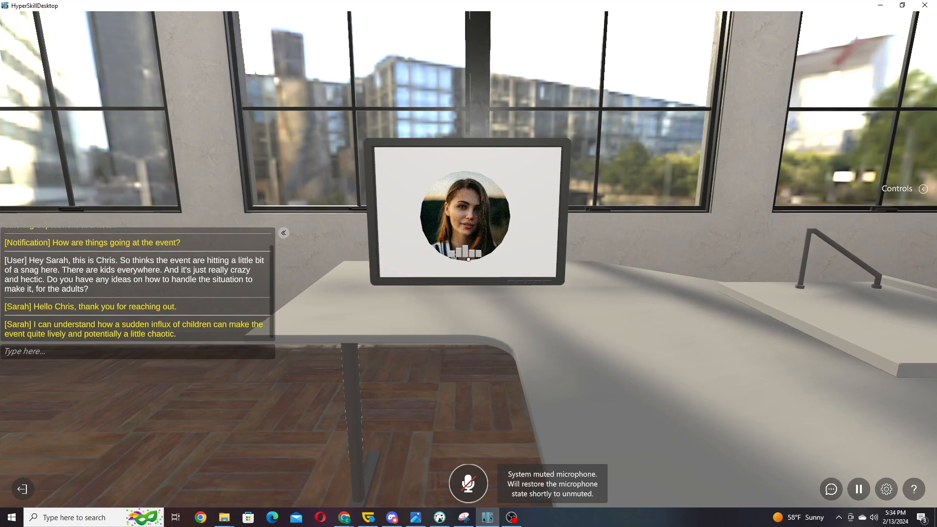